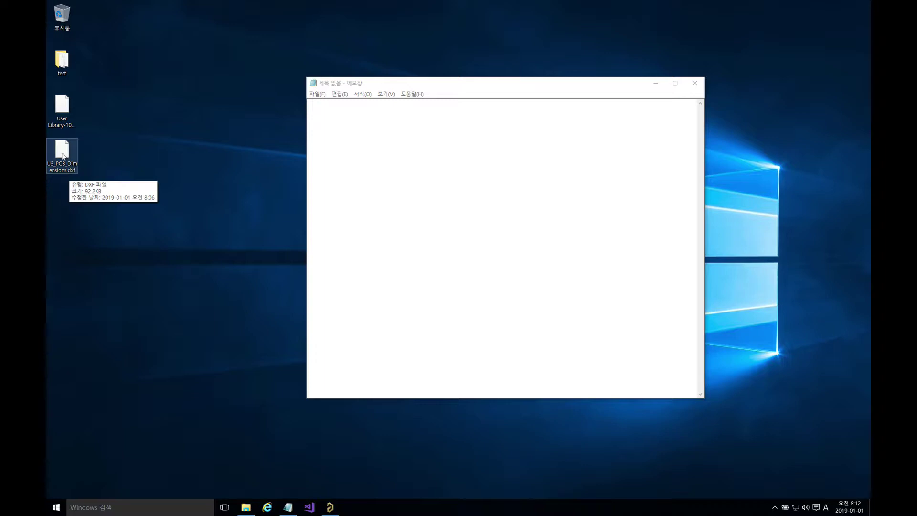
Open the desktop file U3_PCB_Dimensions.dxf in the empty Notepad window
drag(64, 152, 371, 156)
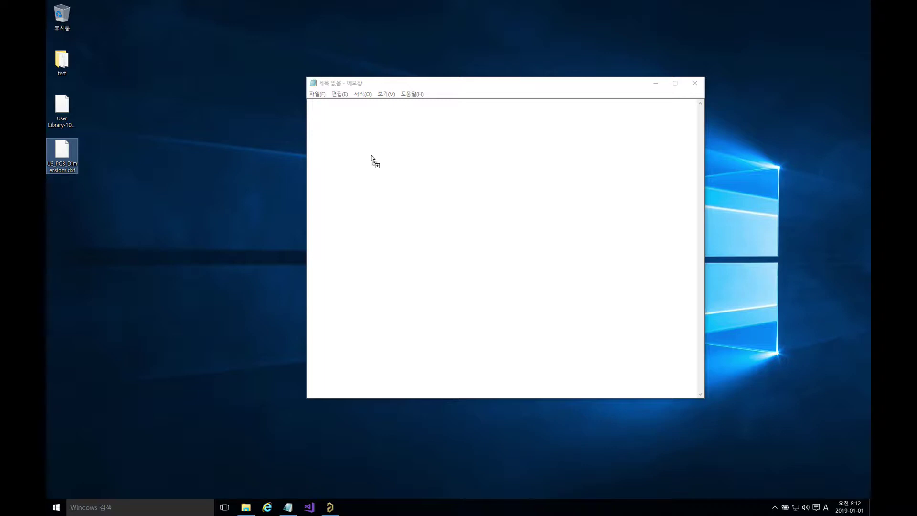
drag(371, 157, 371, 157)
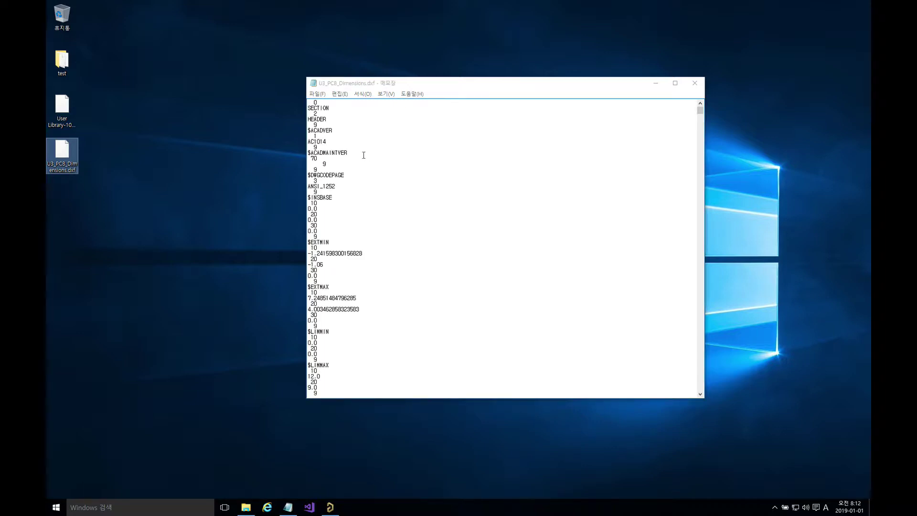
click(363, 155)
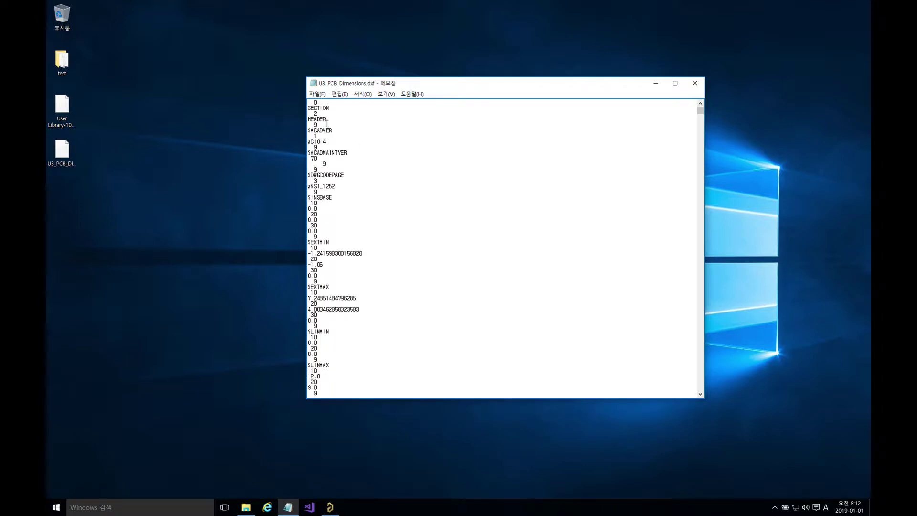
Examine the header section and coordinate entries of the DXF text, and close the file
drag(311, 108, 366, 208)
scroll(377, 214, down, 1)
scroll(378, 214, down, 8)
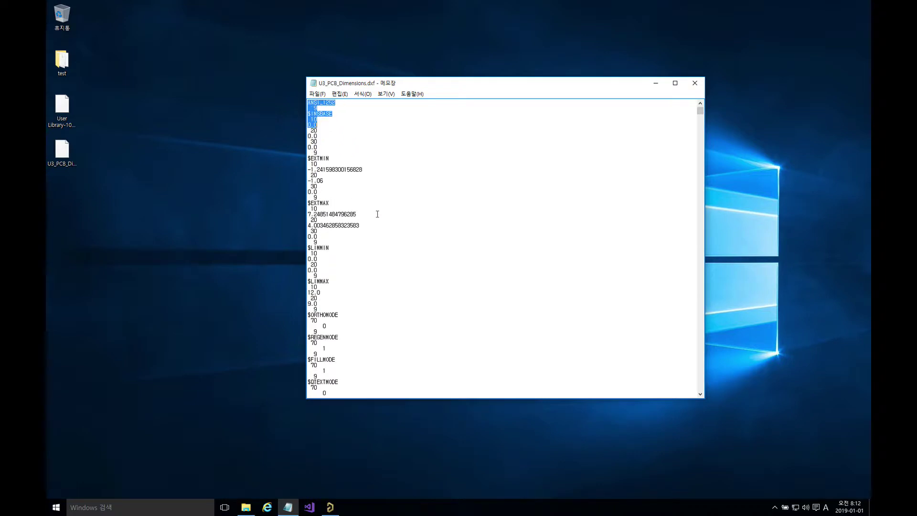
scroll(377, 214, up, 9)
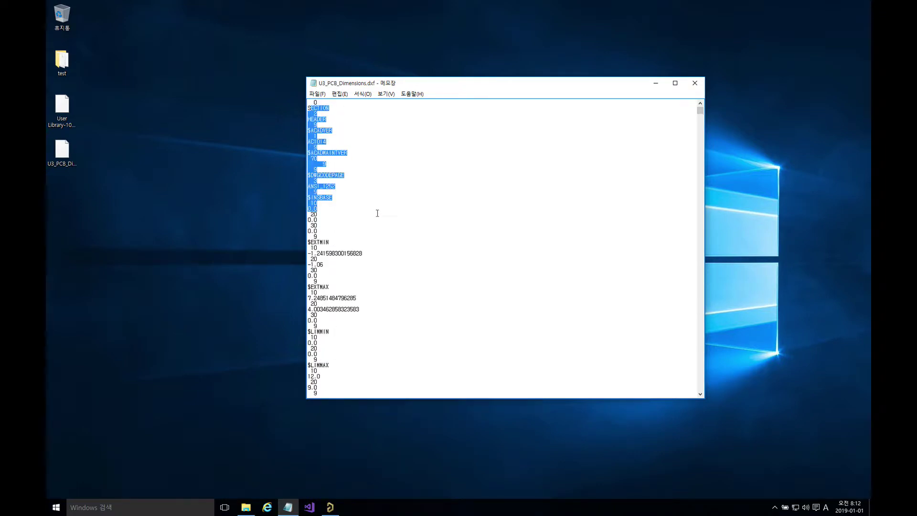
click(368, 183)
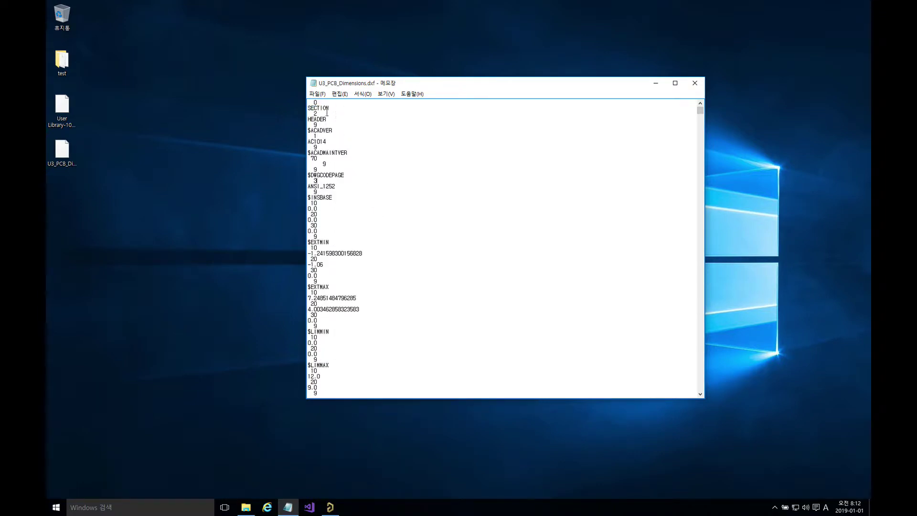
drag(325, 203, 299, 224)
click(322, 215)
key(shift+Home)
click(322, 205)
drag(318, 220, 301, 226)
scroll(330, 222, down, 20)
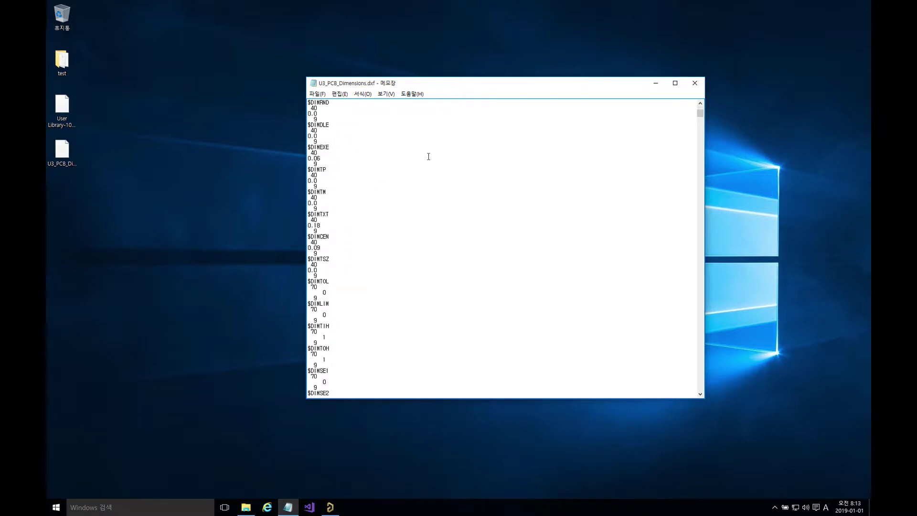
click(693, 83)
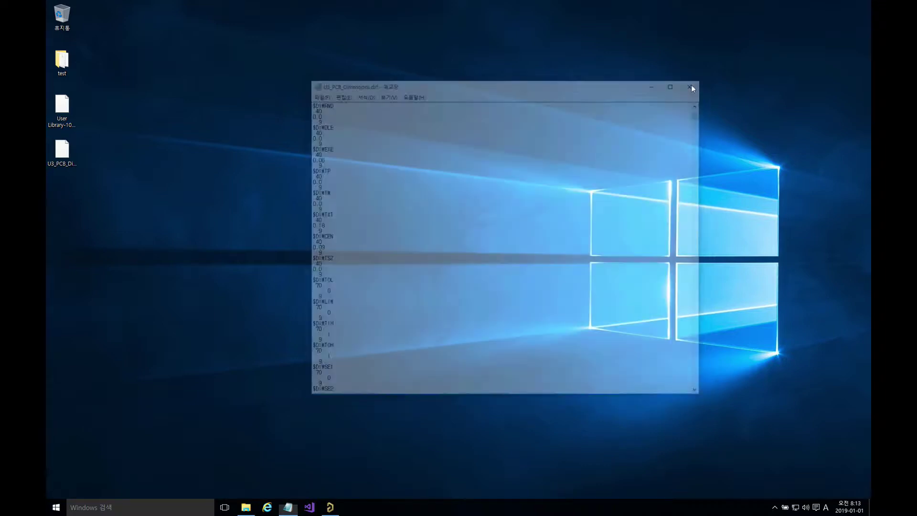
Switch to Altium Designer and add a new PCB document to the project
click(330, 506)
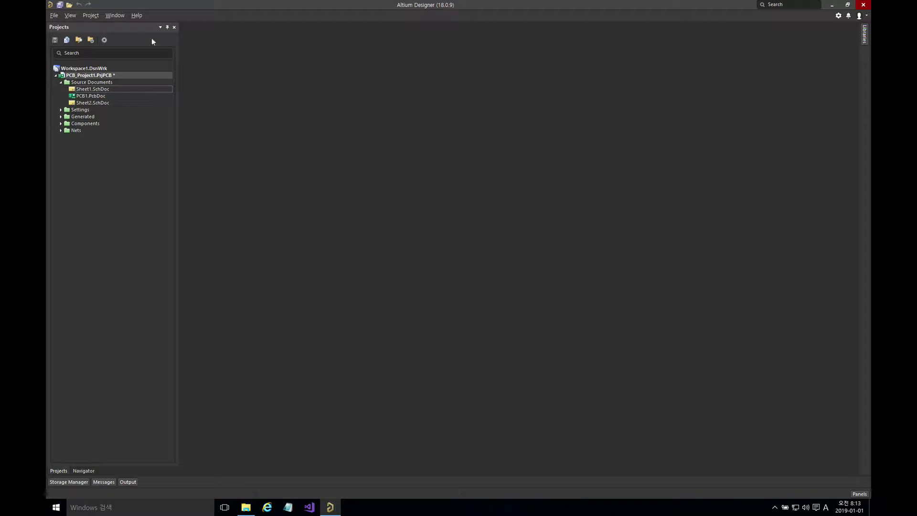
click(54, 15)
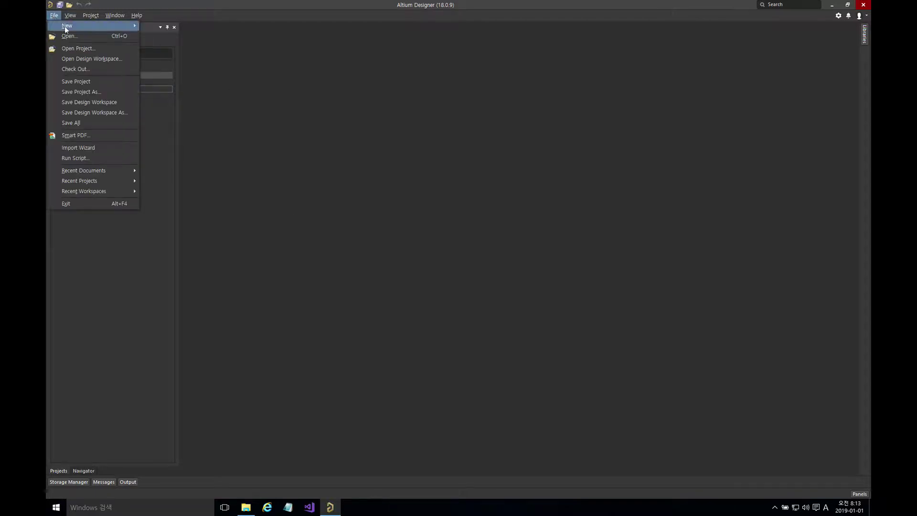
mouse_move(65, 28)
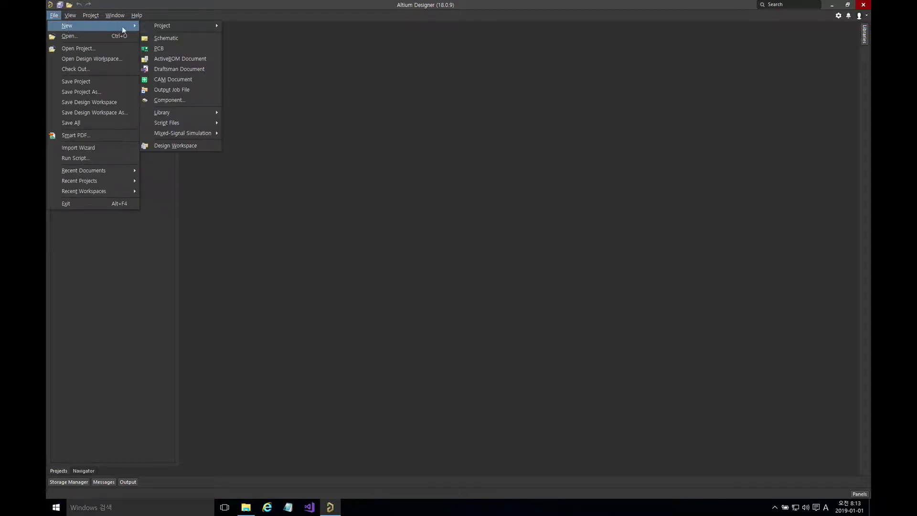
click(161, 49)
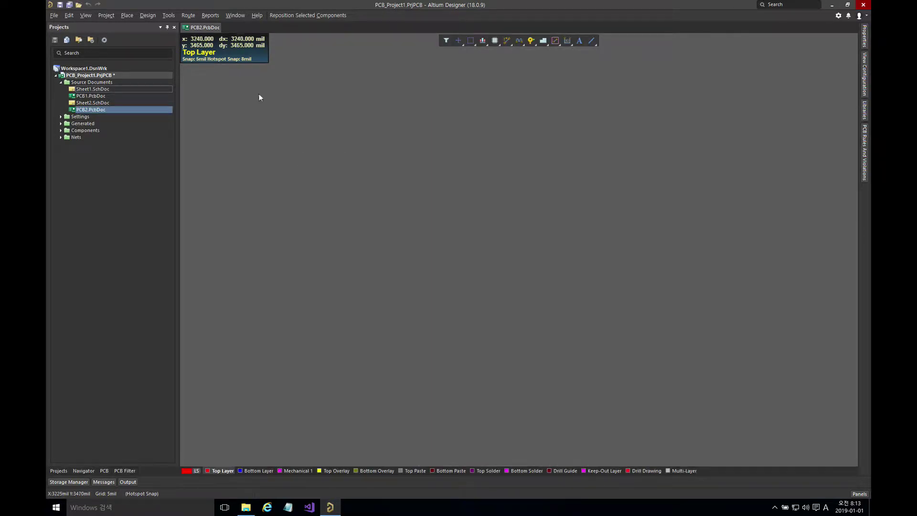
Start a DXF/DWG import into the new PCB using the file U3_PCB_Dimensions.dxf
click(53, 16)
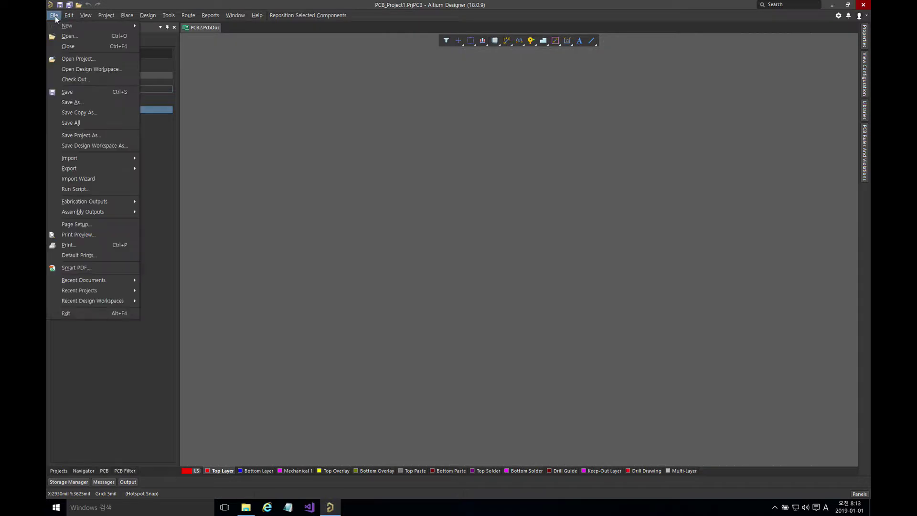
mouse_move(103, 158)
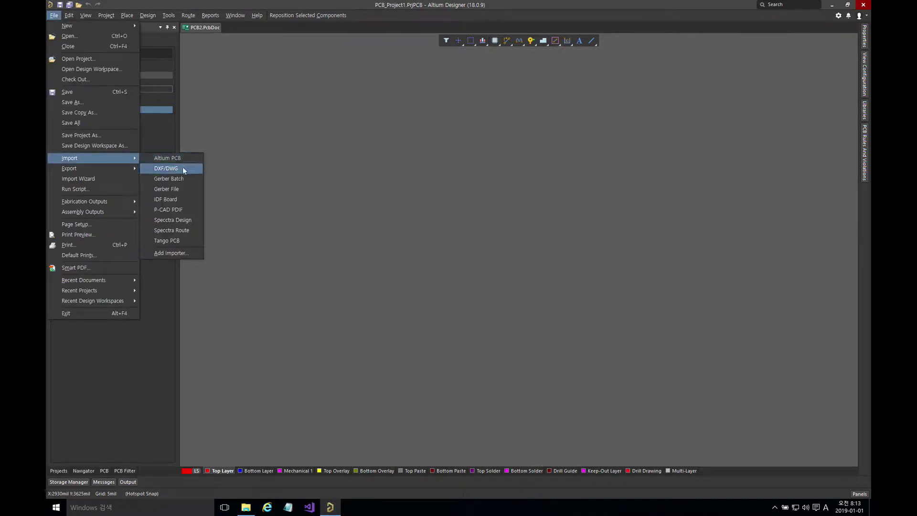
click(172, 168)
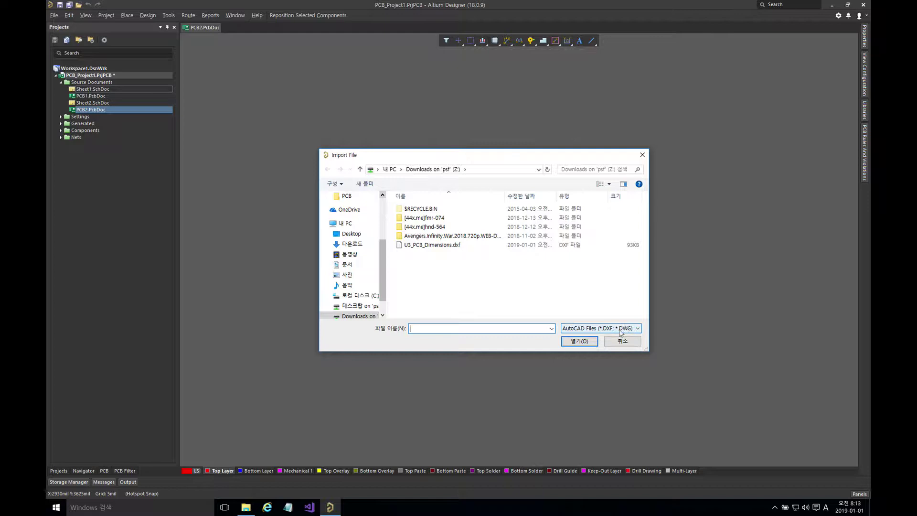
click(454, 248)
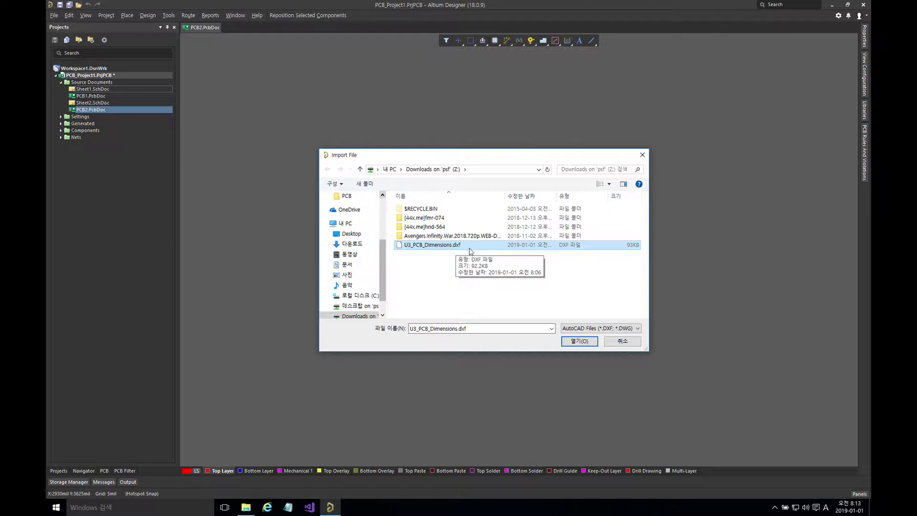
click(579, 341)
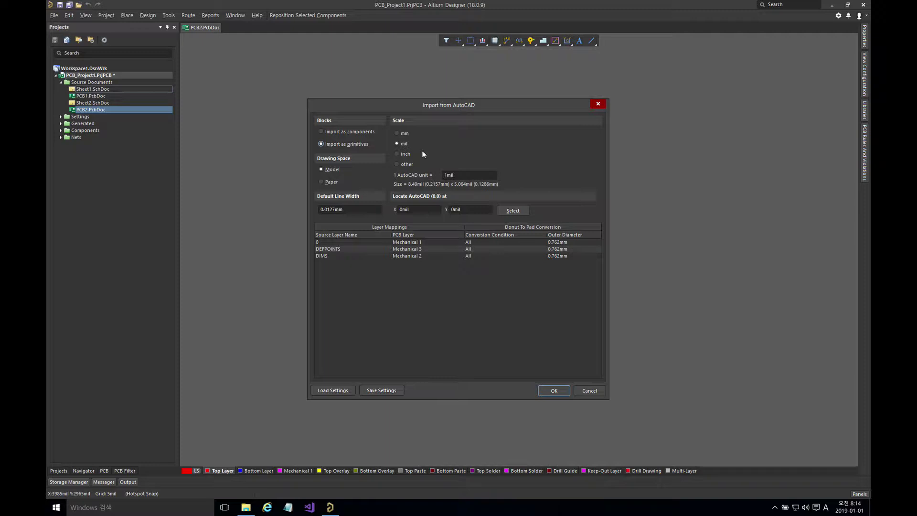
Compare the mm, mil and inch scales for the AutoCAD import and set the scale to inch
click(397, 133)
click(403, 145)
click(408, 155)
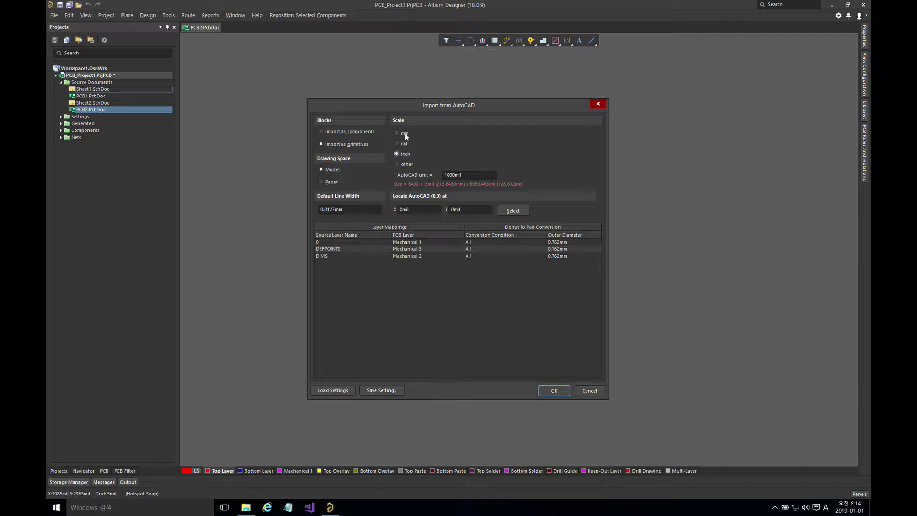
click(405, 134)
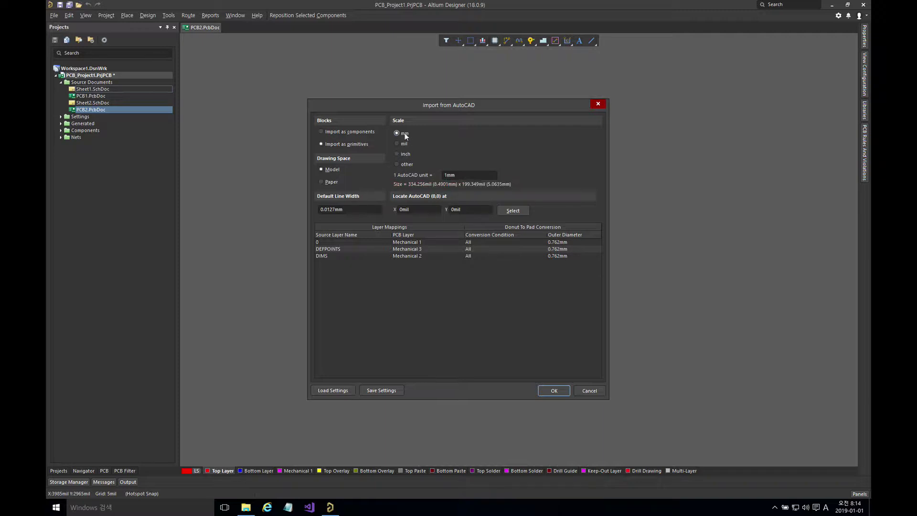
click(405, 142)
click(405, 136)
click(403, 145)
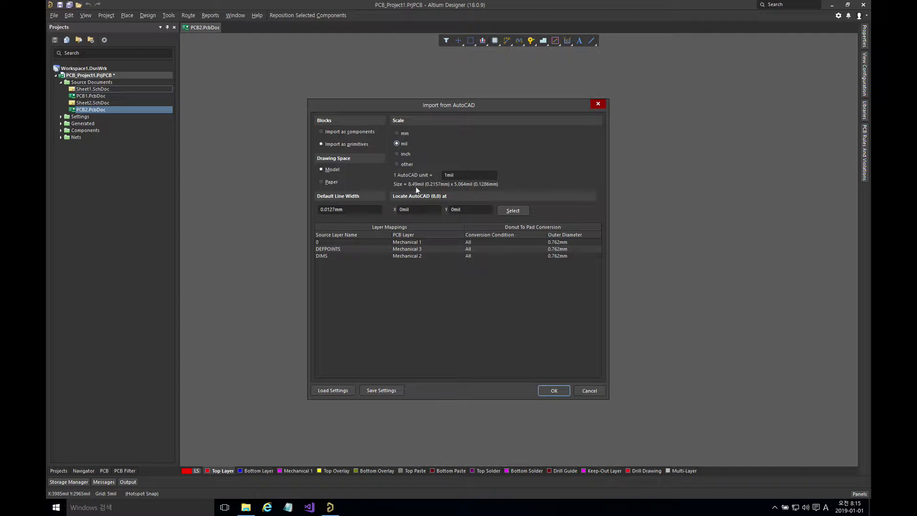
click(404, 134)
click(404, 144)
click(402, 154)
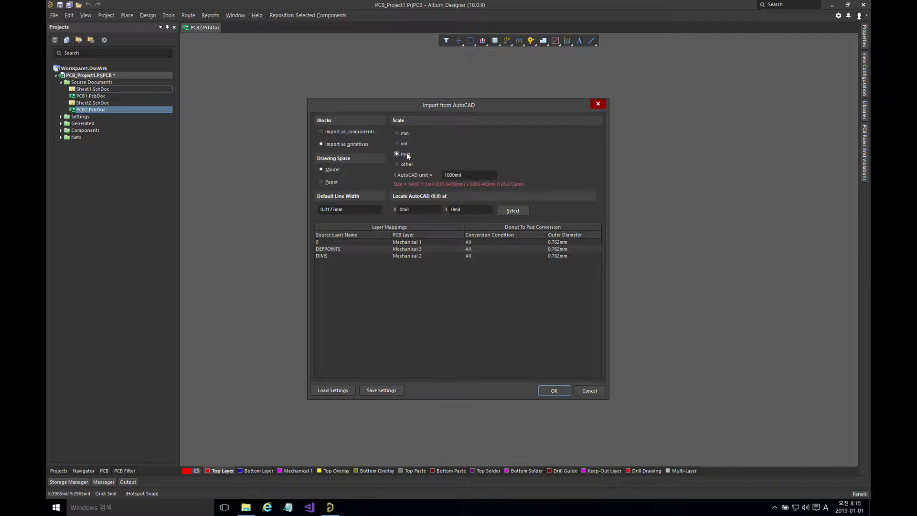
Set the import's drawing space to Model and its default line width to 0.0127mm
click(332, 132)
click(331, 182)
click(330, 171)
click(355, 210)
text(0.0127mm)
Locate the AutoCAD origin by picking a point on the board at about X 4175mil, Y 3480mil
click(426, 208)
click(471, 210)
click(434, 209)
click(466, 210)
click(415, 210)
click(466, 211)
click(426, 208)
click(462, 211)
click(509, 211)
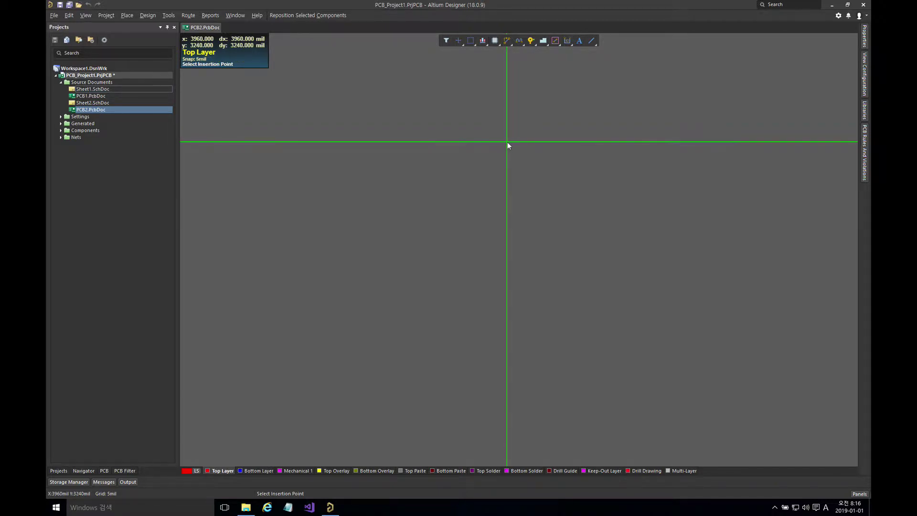
scroll(507, 144, down, 2)
ctrl+scroll(507, 142, down, 4)
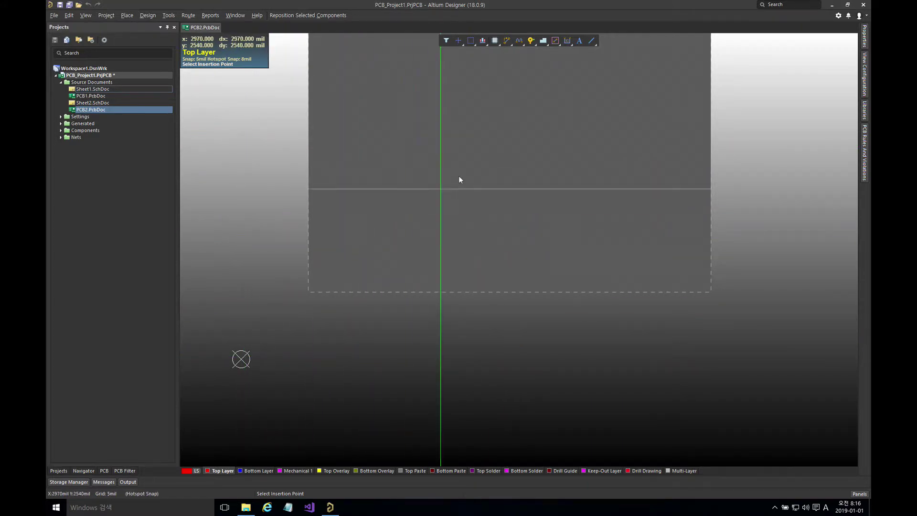
click(521, 127)
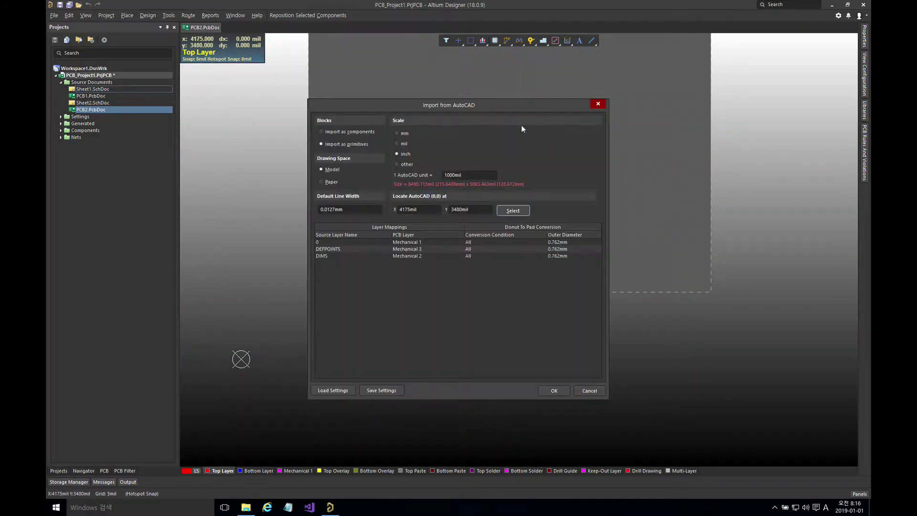
double_click(425, 209)
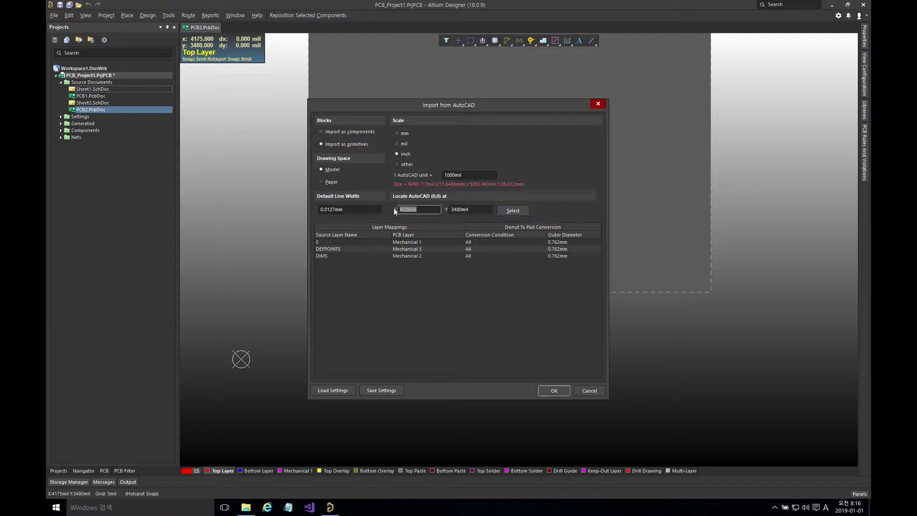
double_click(475, 209)
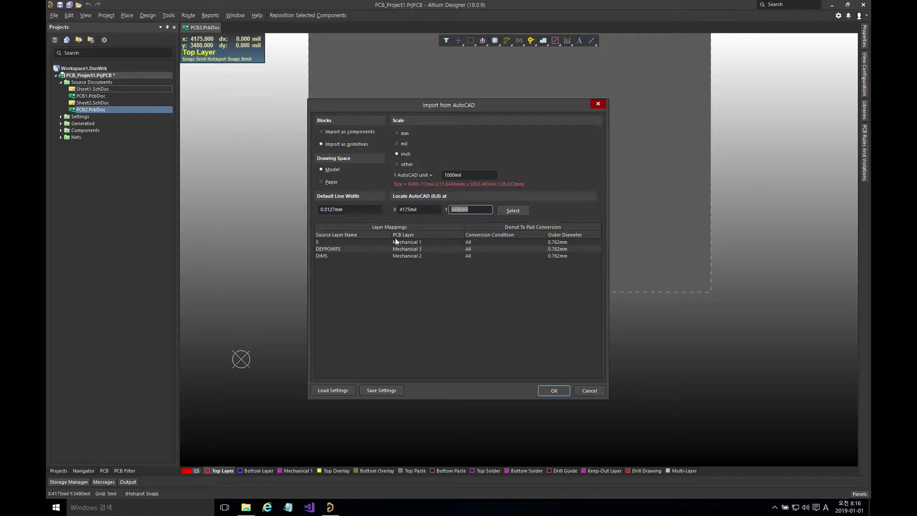
Review the layer mappings for source layers 0, DEFPOINTS and DIMS, and run the import
click(337, 243)
click(336, 249)
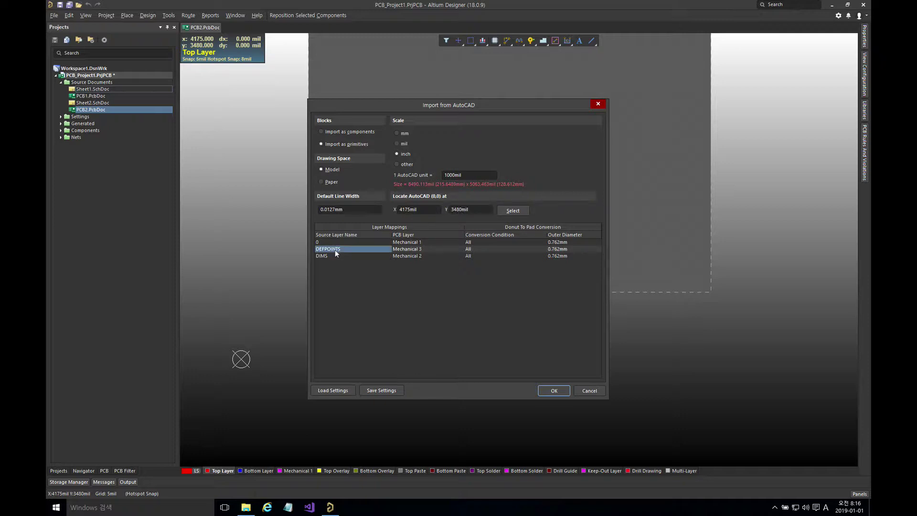
click(334, 256)
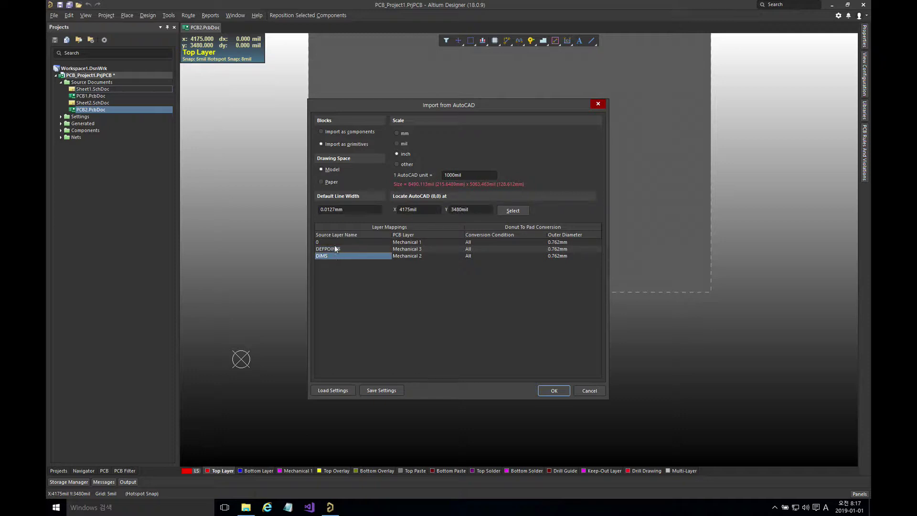
click(335, 243)
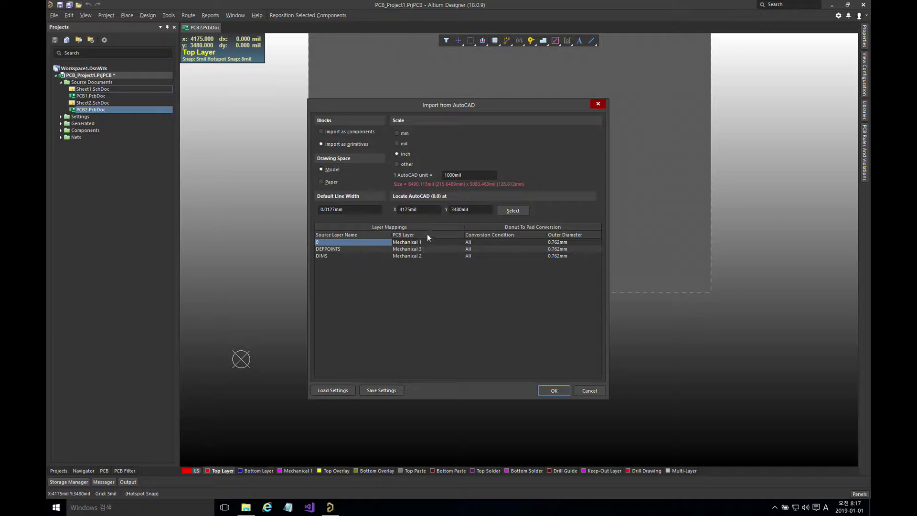
click(549, 390)
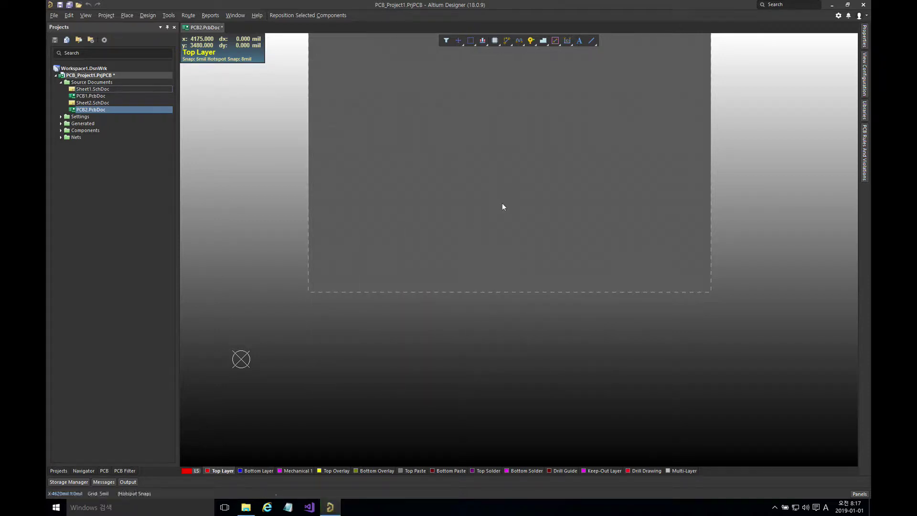
click(496, 270)
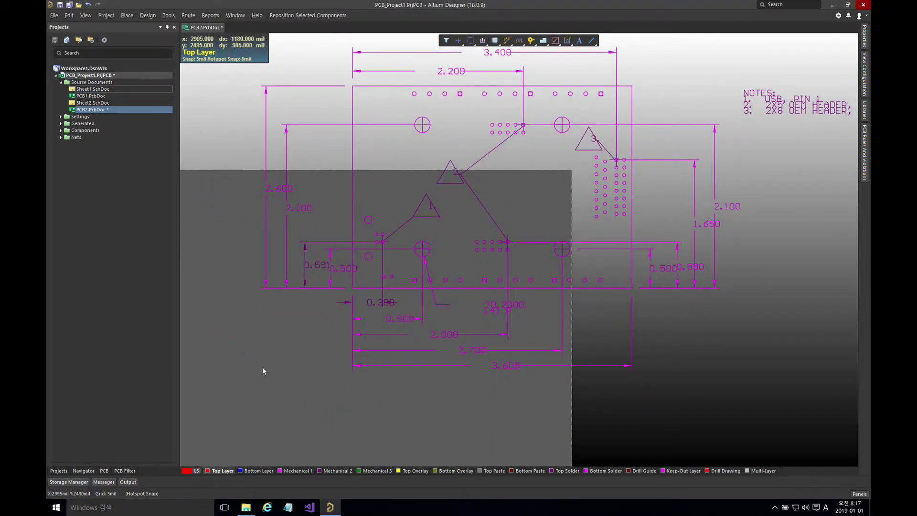
Turn on single-layer display and view the imported drawing on Mechanical 1 and Mechanical 2
mouse_move(497, 235)
right_down()
mouse_move(434, 314)
mouse_move(495, 264)
right_up()
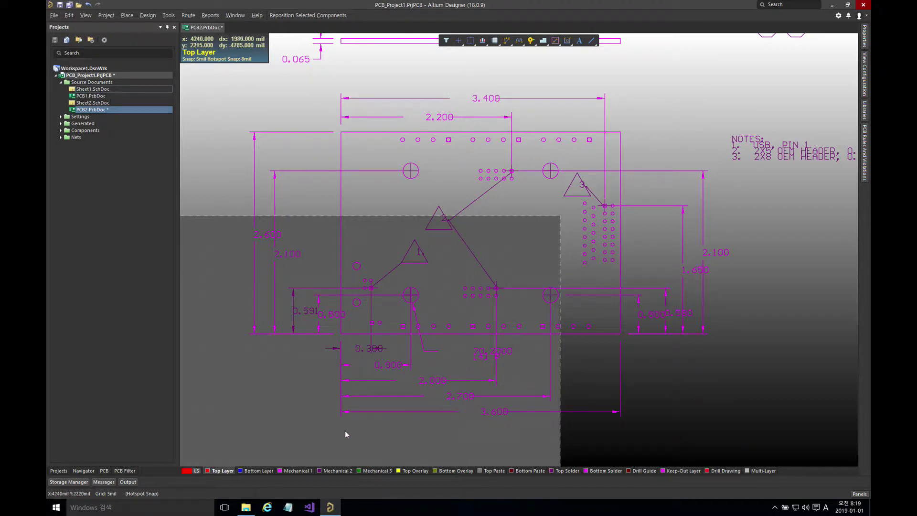
click(296, 470)
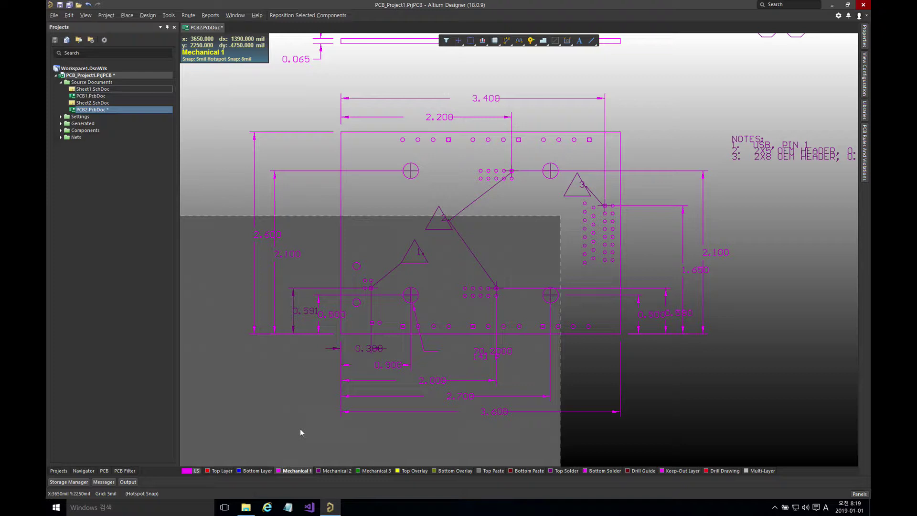
key(shift+s)
key(shift+s)
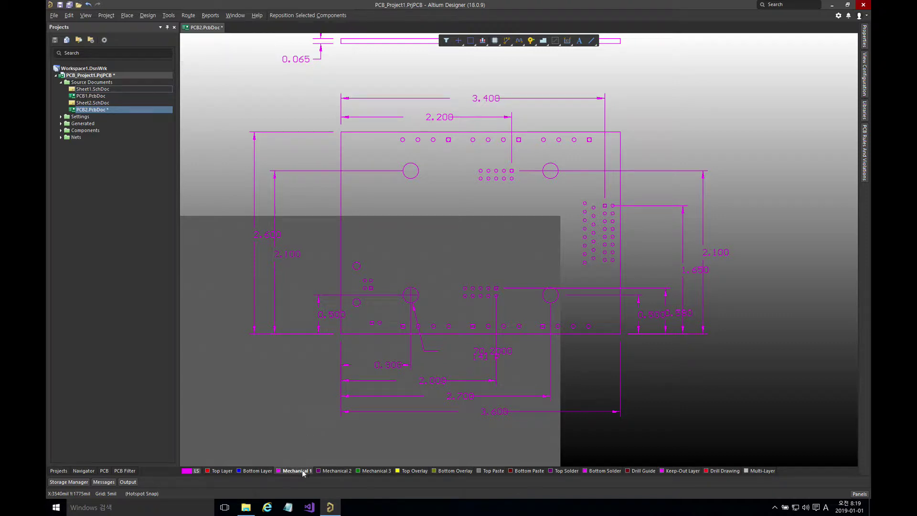
click(335, 470)
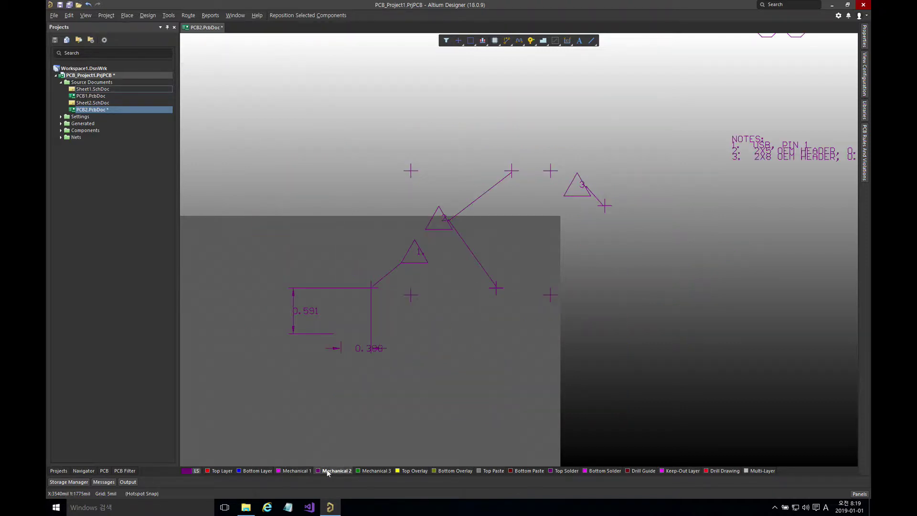
View the contents of Mechanical 3, Mechanical 2 and Mechanical 1 one layer at a time
click(364, 471)
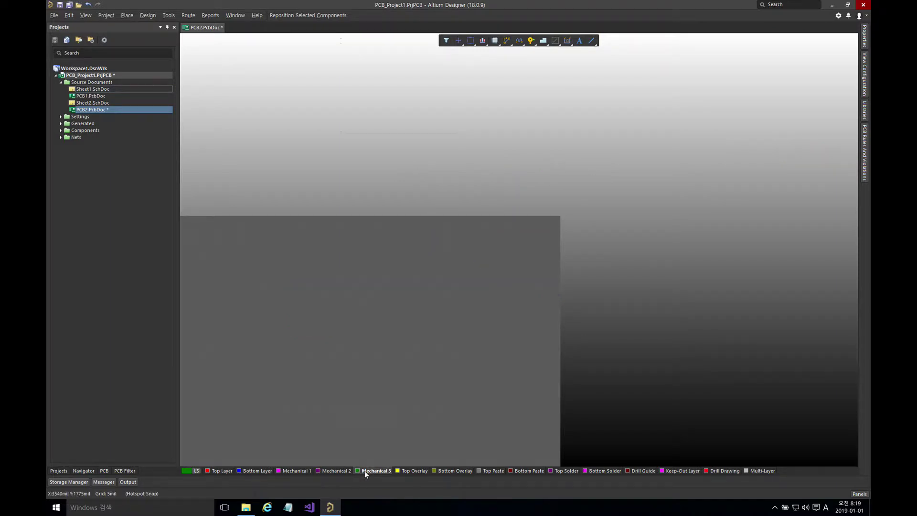
mouse_move(391, 334)
right_down()
mouse_move(346, 383)
mouse_move(425, 309)
mouse_move(406, 334)
right_up()
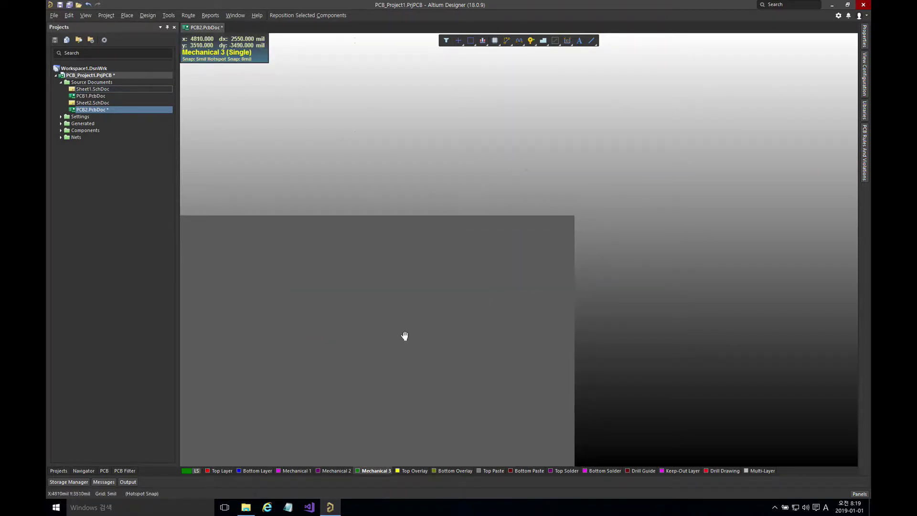
click(329, 470)
click(302, 471)
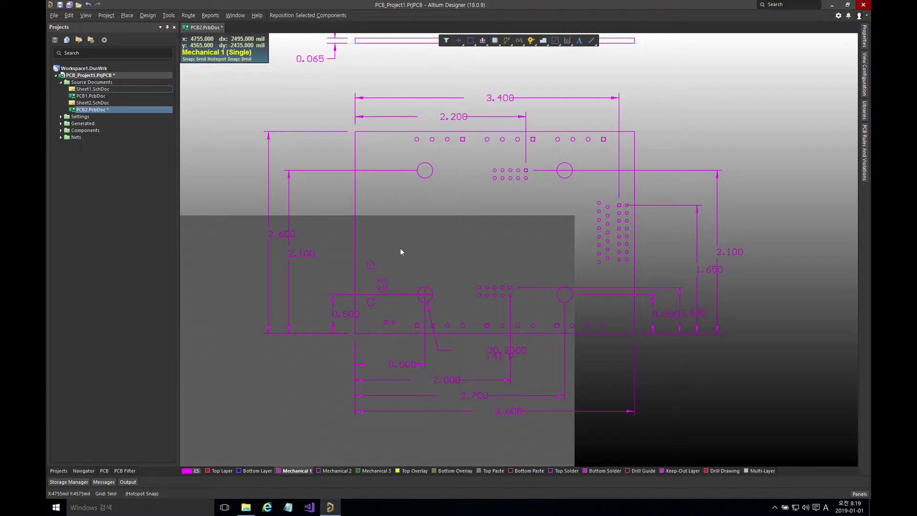
Try to select the left edge of the board outline with an inside-area selection, and clear the selection
click(354, 230)
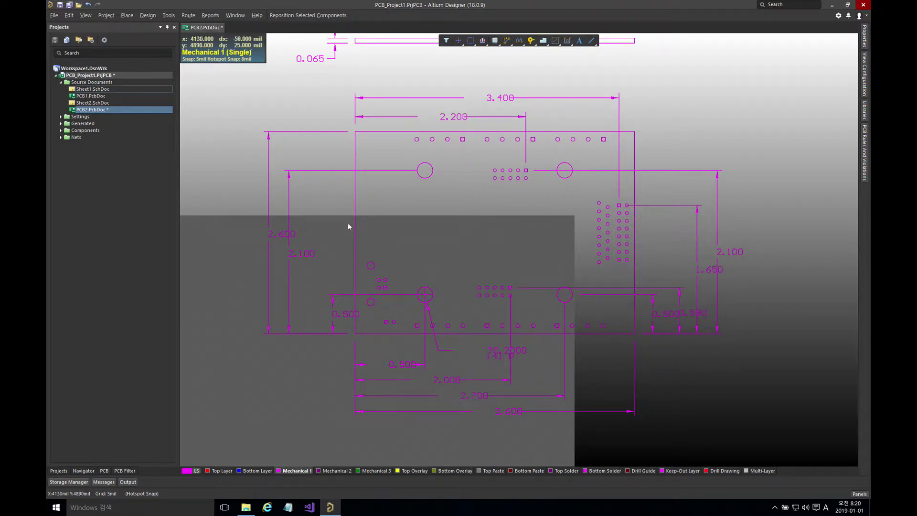
key(s)
key(i)
click(356, 222)
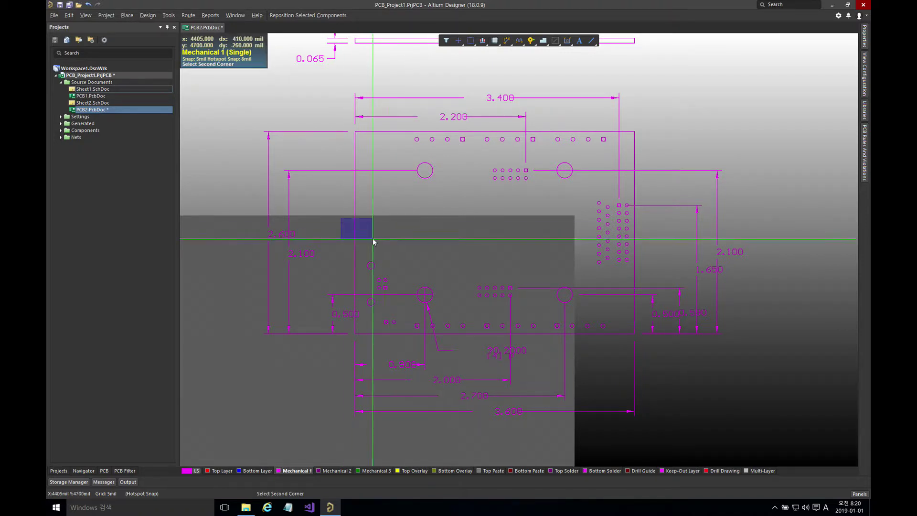
click(372, 238)
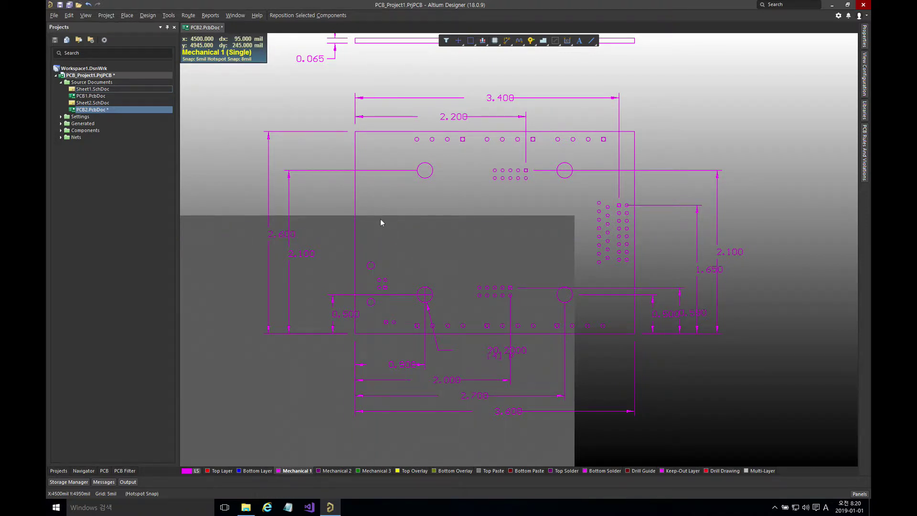
click(355, 237)
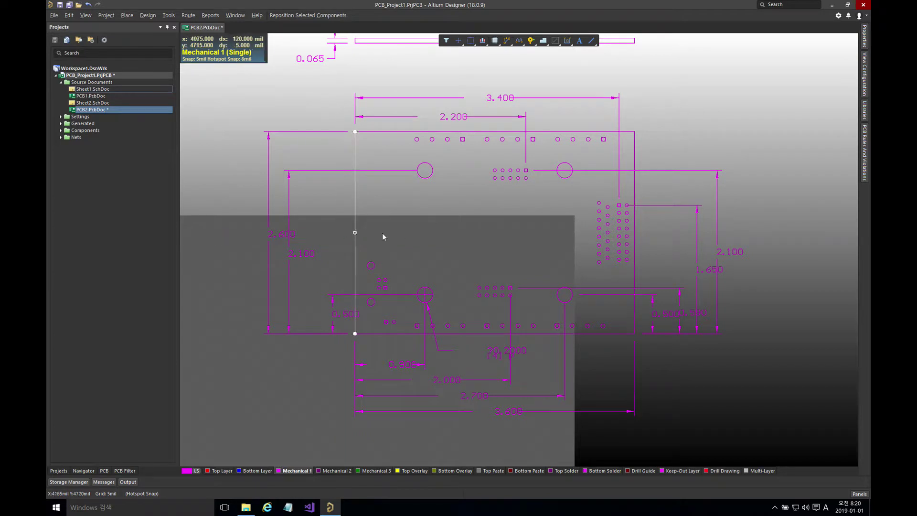
click(402, 233)
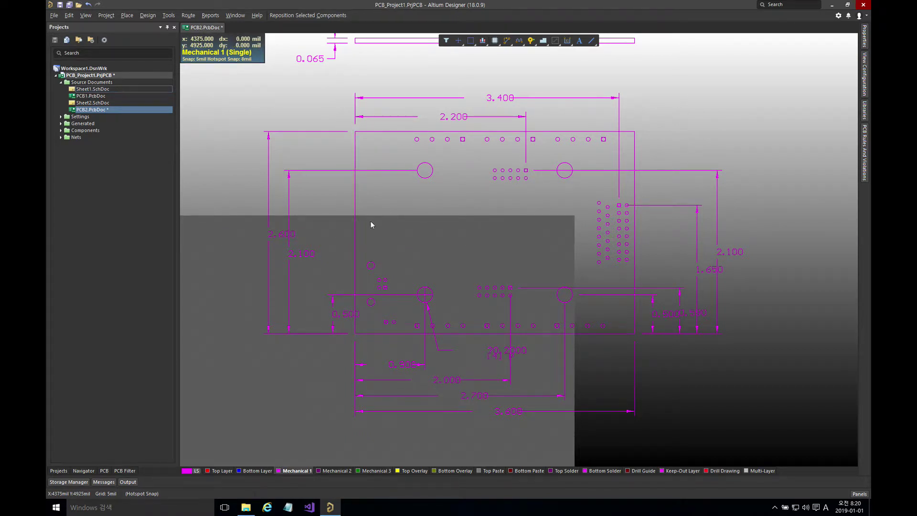
Select all four edges of the rectangular board outline on Mechanical 1, adding each edge to the selection
click(355, 236)
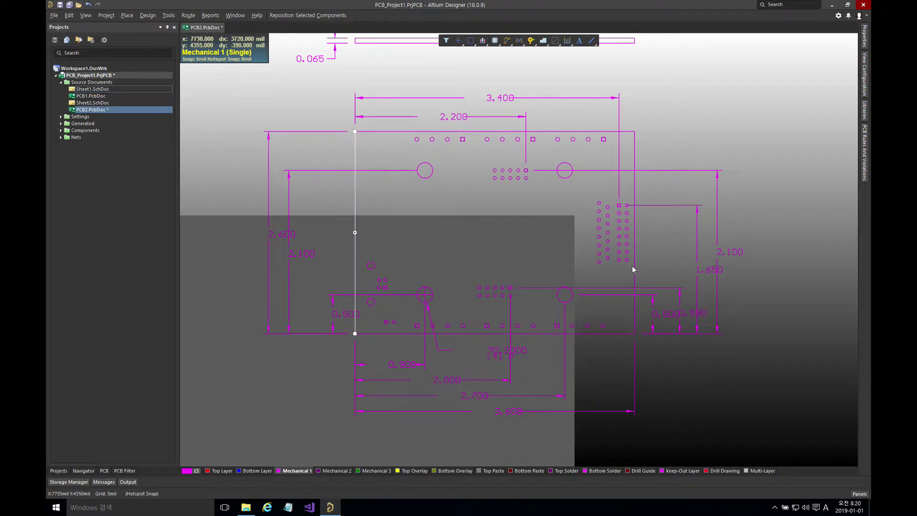
key(s)
key(i)
click(398, 126)
click(380, 137)
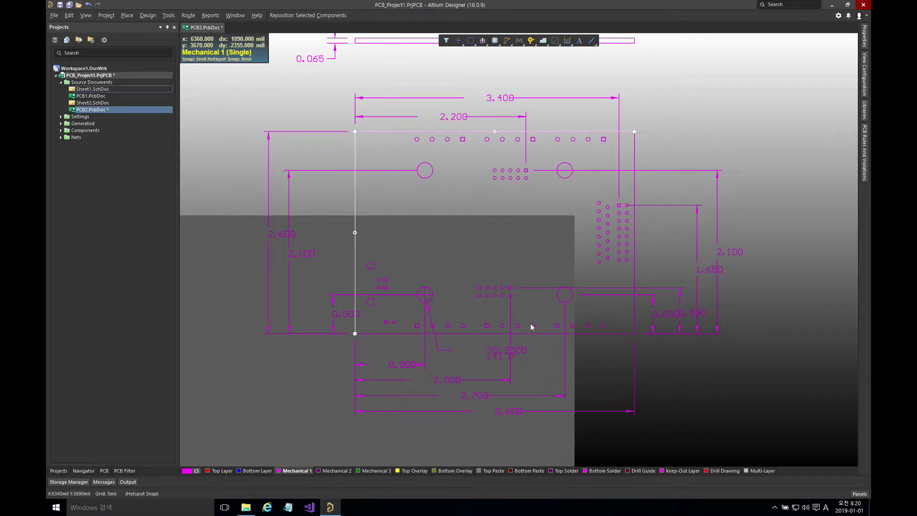
key(s)
key(t)
click(539, 340)
click(641, 247)
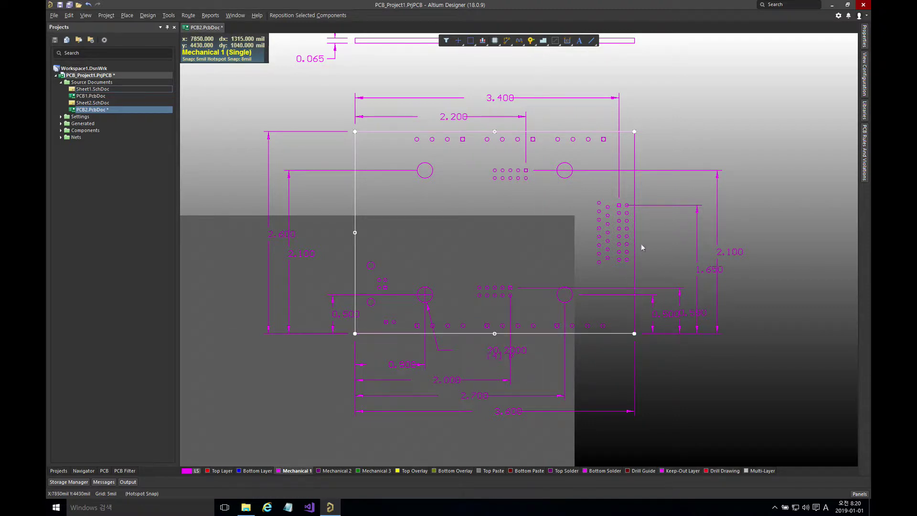
key(s)
key(t)
click(634, 276)
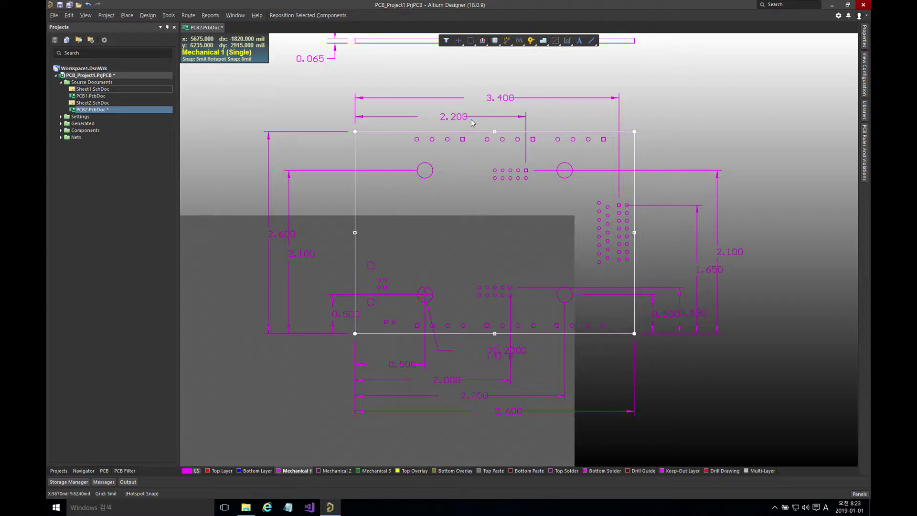
Convert the selected board outline primitives to keepouts and clear the selection
click(170, 17)
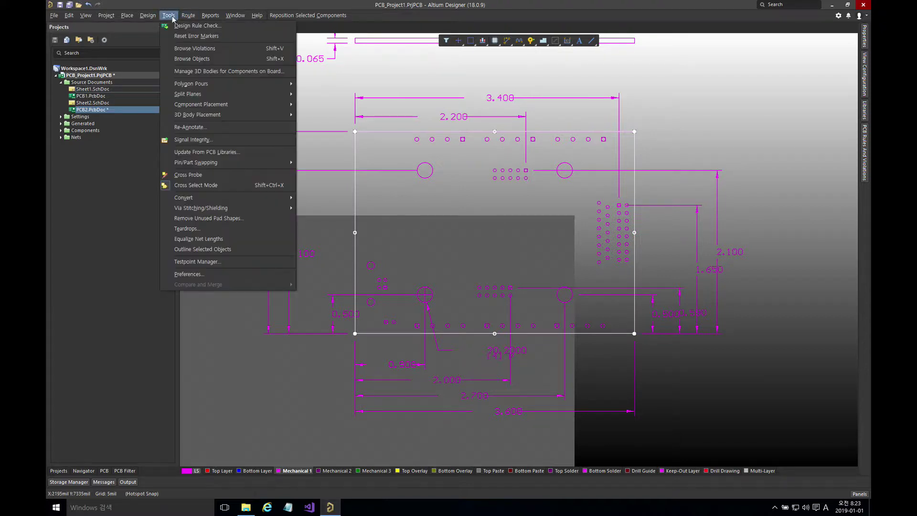
mouse_move(224, 199)
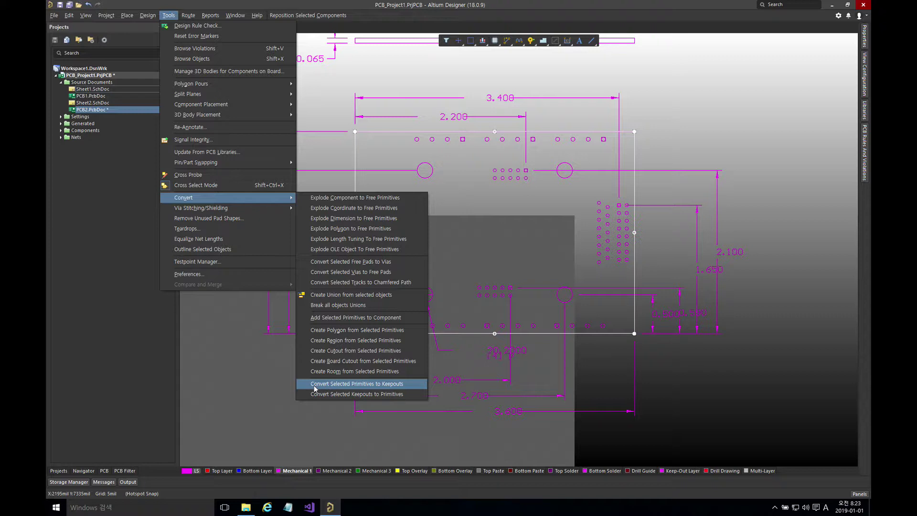
click(392, 386)
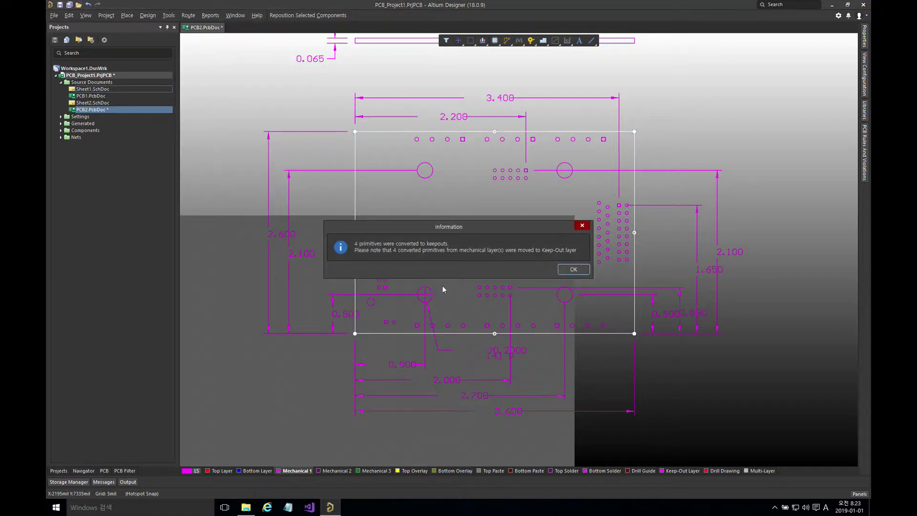
click(573, 269)
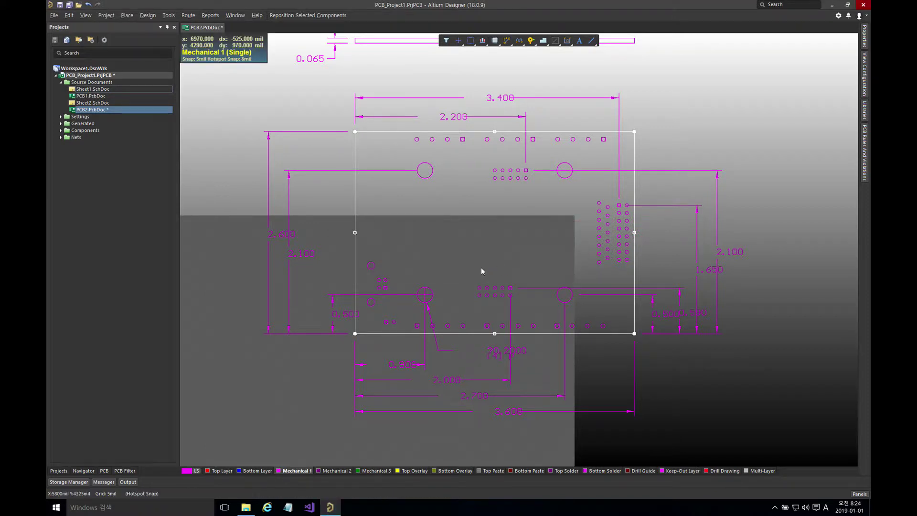
click(464, 263)
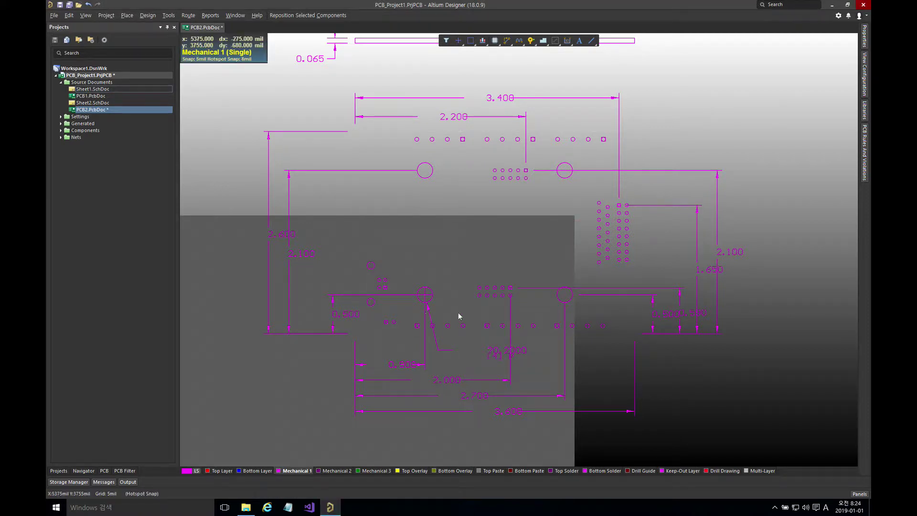
Compare the Keep-Out Layer with Mechanical 1 in single-layer display, and return to showing all layers
click(672, 471)
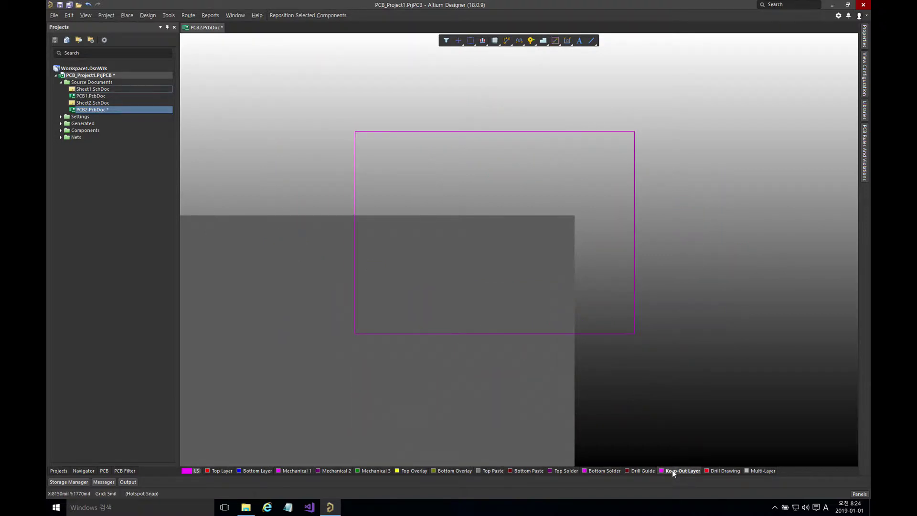
click(297, 471)
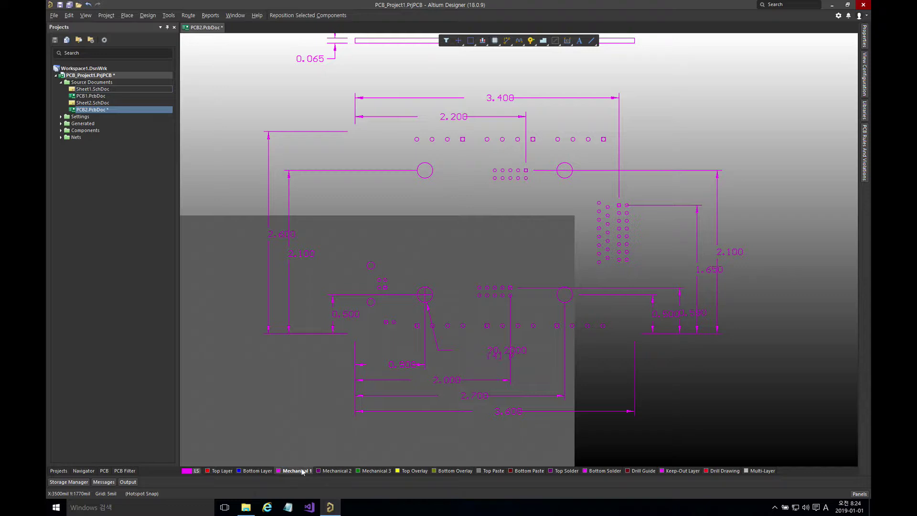
key(shift+s)
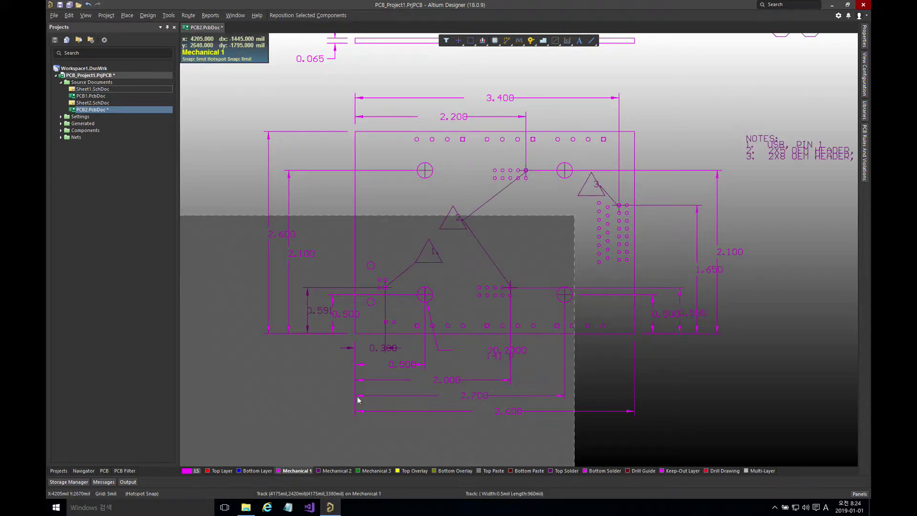
click(364, 238)
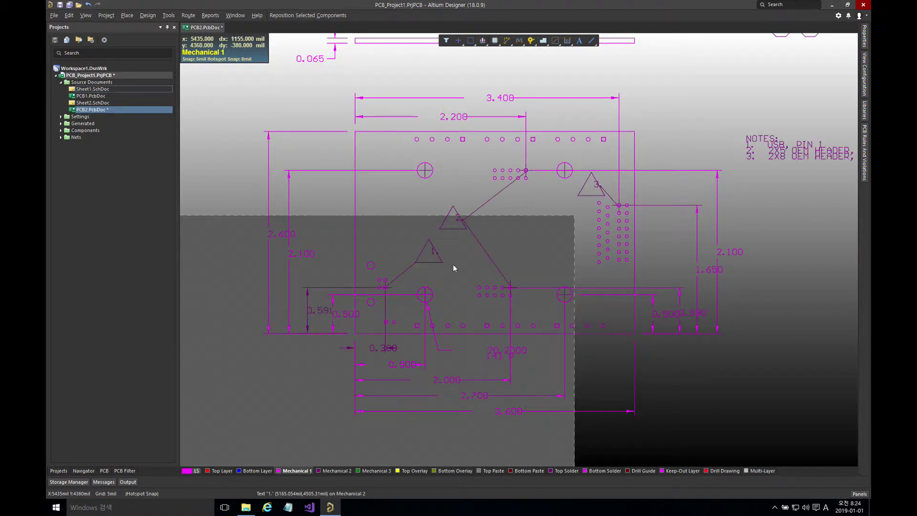
Isolate the Keep-Out Layer, select its whole rectangular outline and define the board shape from the selected objects
click(680, 471)
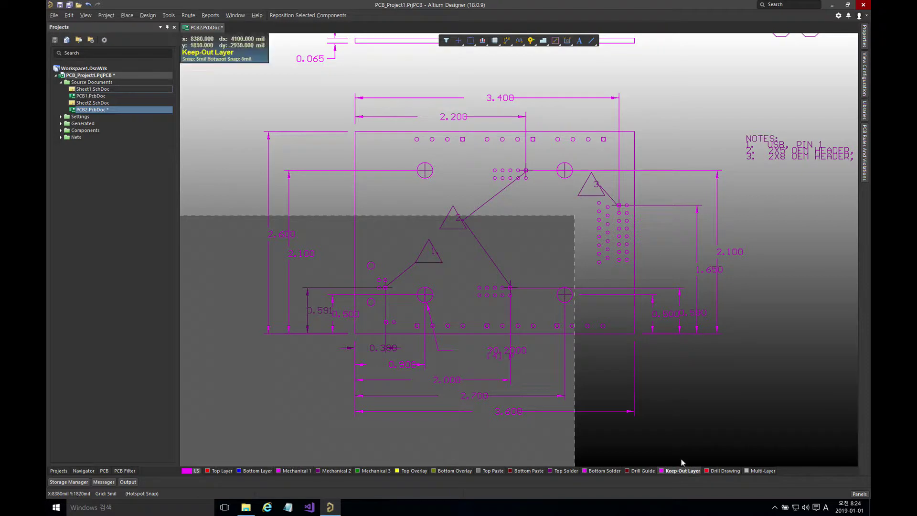
key(shift+s)
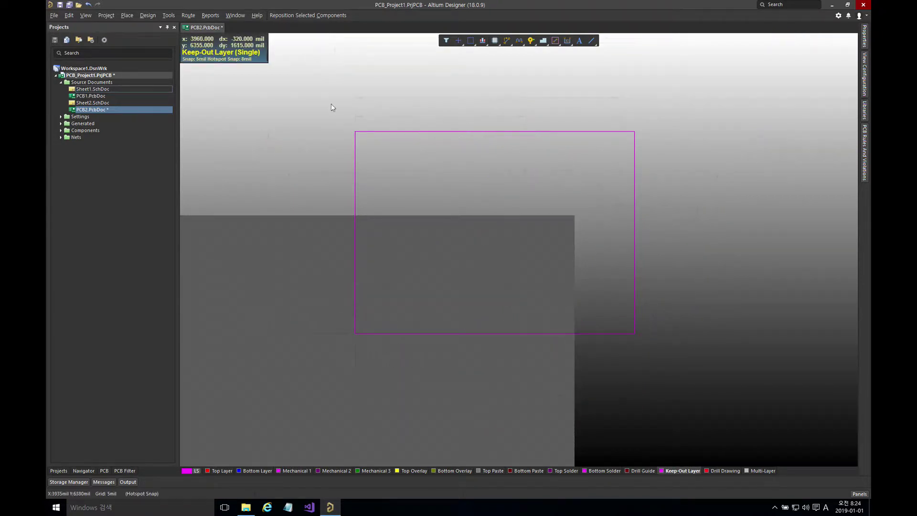
drag(331, 104, 723, 371)
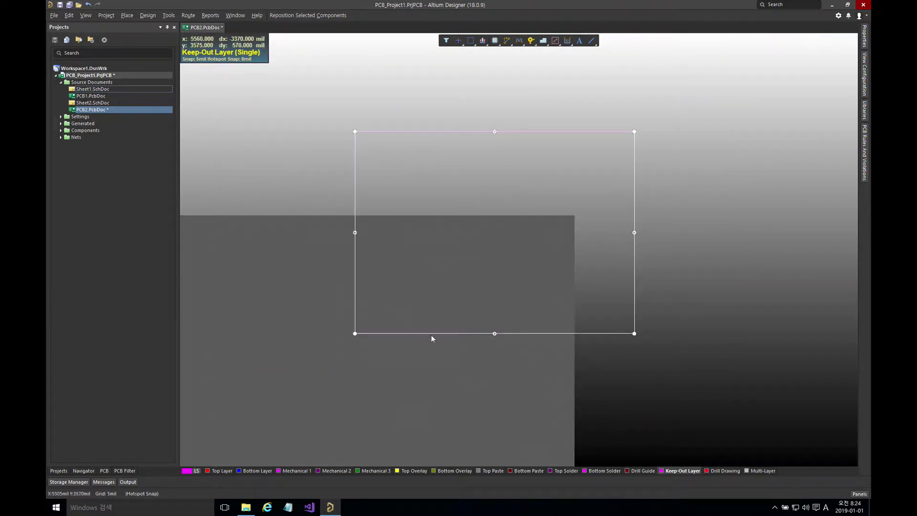
click(152, 19)
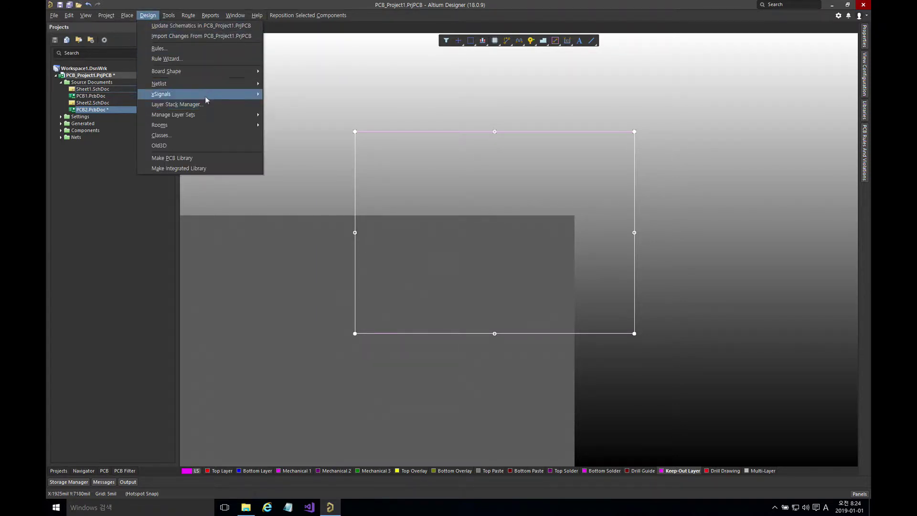
mouse_move(216, 74)
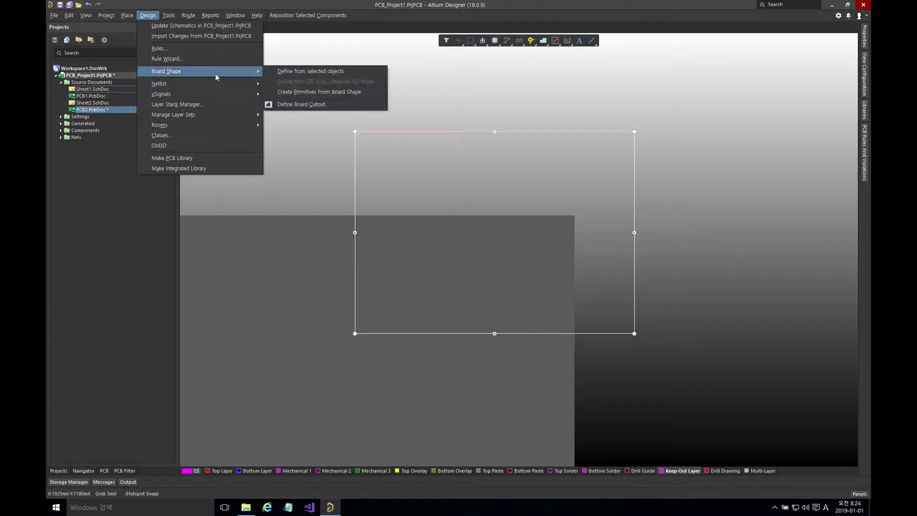
click(294, 72)
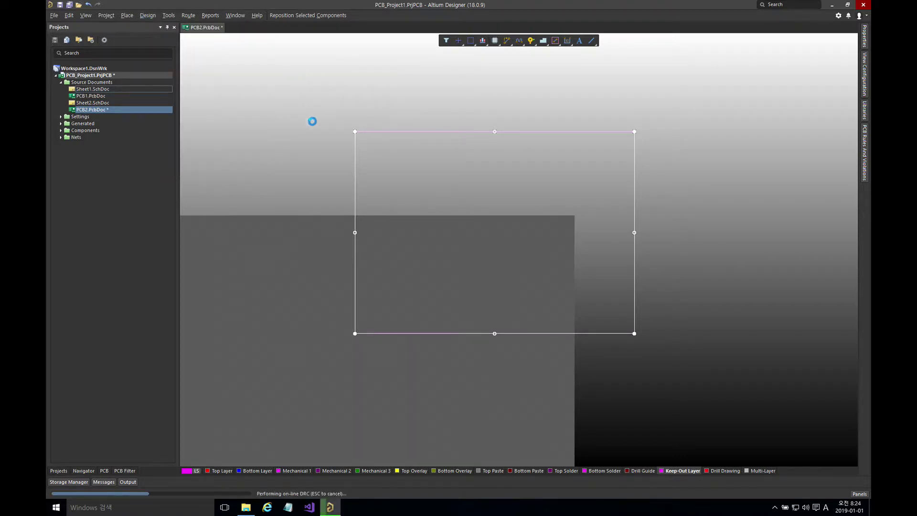
click(309, 142)
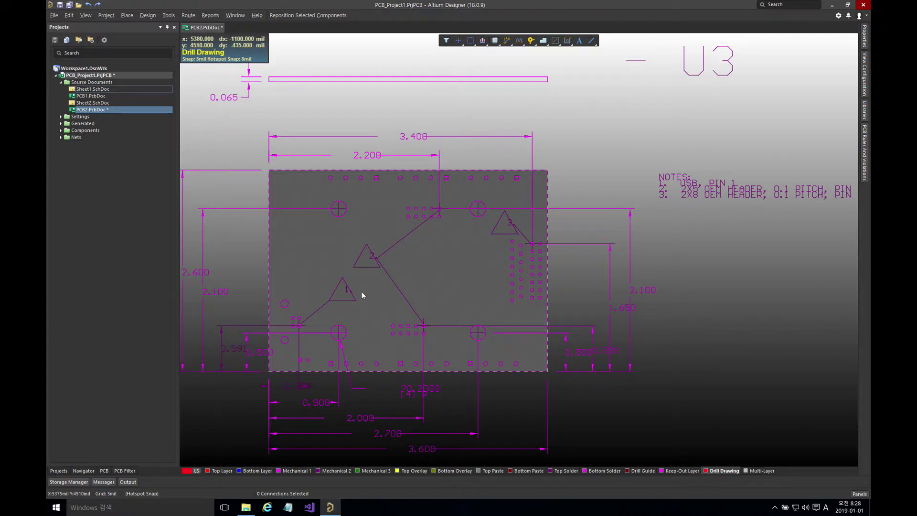
Select the three sides of the triangle around note marker 2, leaving the number text out of the selection
right_drag(362, 291, 380, 278)
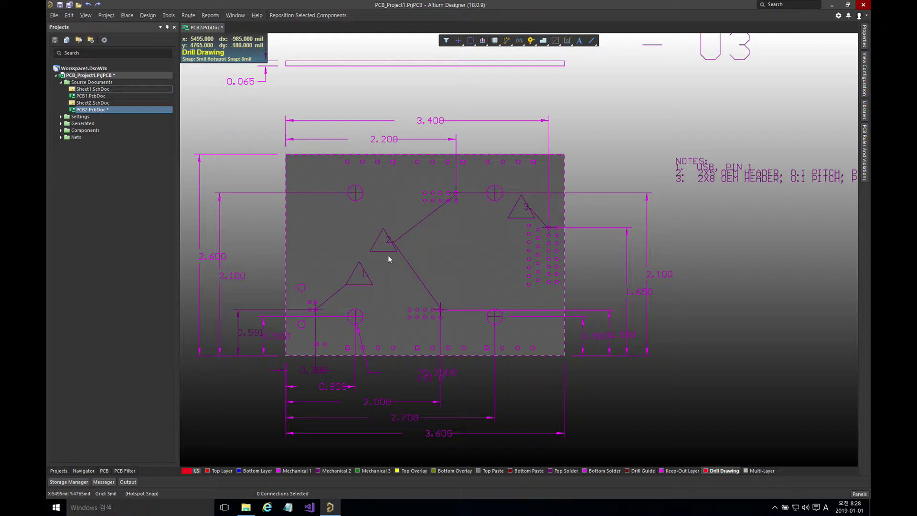
ctrl+scroll(388, 256, up, 5)
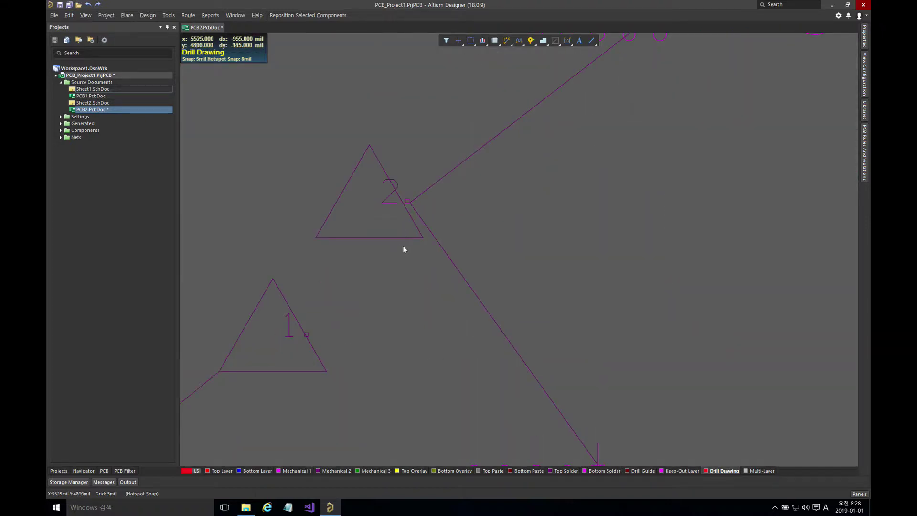
right_drag(403, 245, 461, 247)
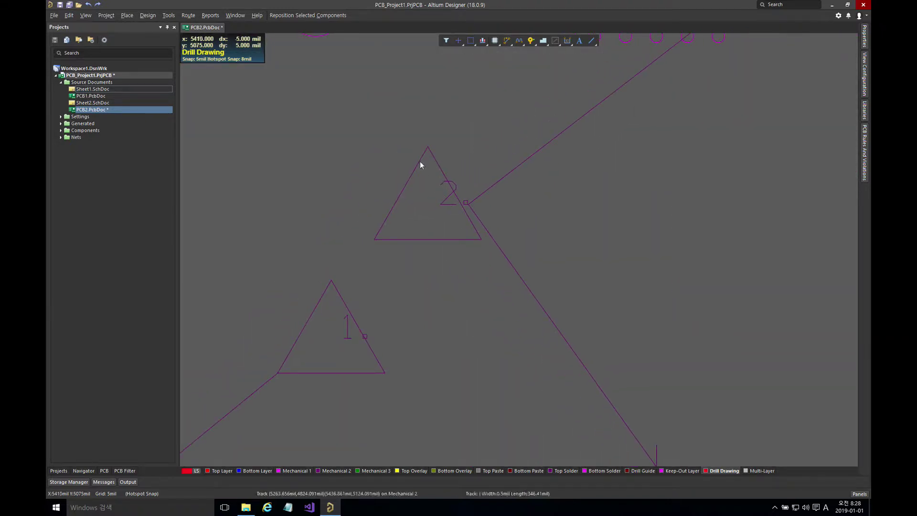
drag(356, 117, 483, 254)
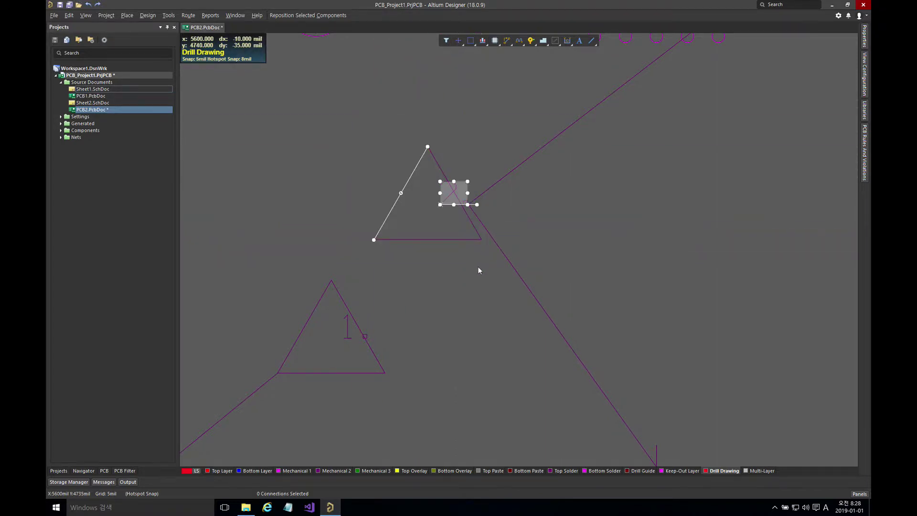
drag(371, 135, 526, 280)
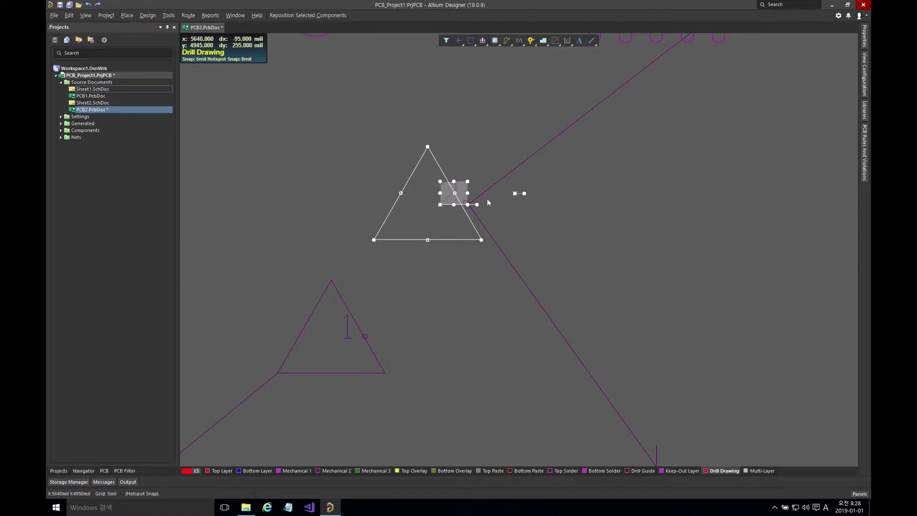
shift+click(463, 188)
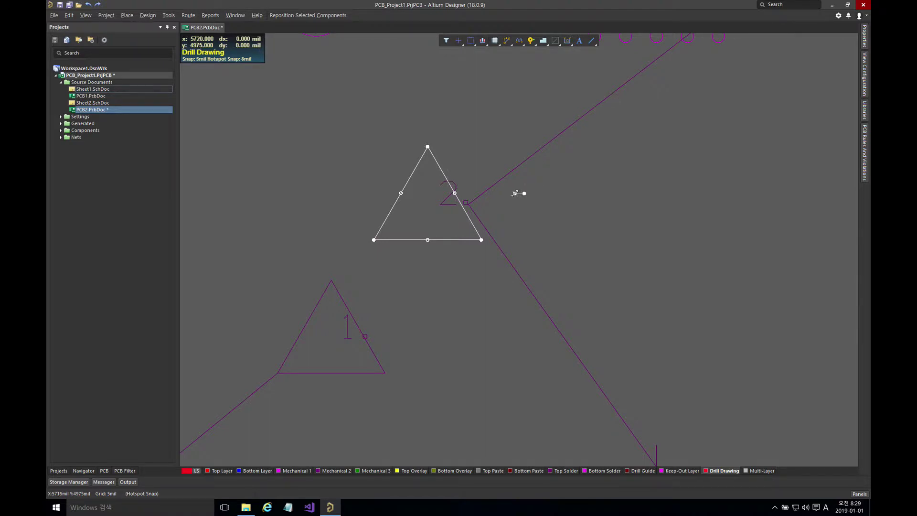
Reselect only the three sides of the triangle around note marker 2 and create a region from the selected primitives
click(454, 148)
click(434, 156)
shift+drag(443, 145, 401, 168)
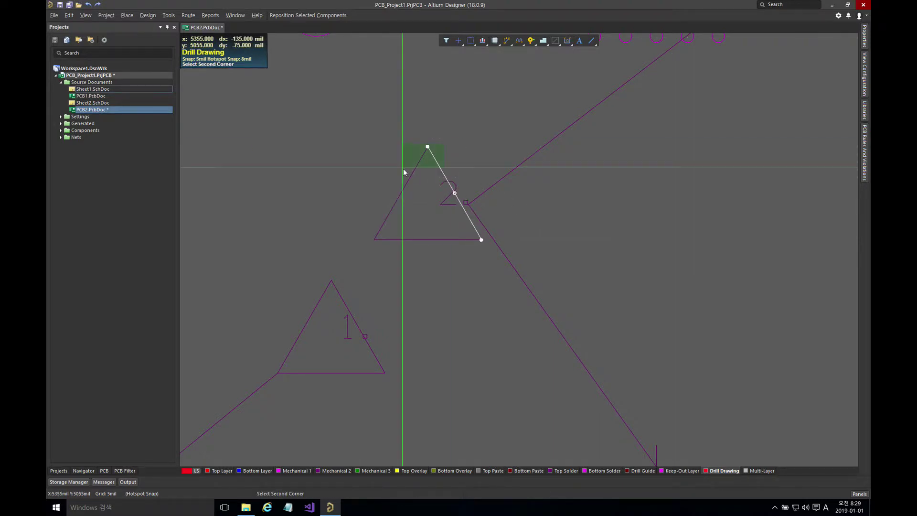
shift+click(432, 240)
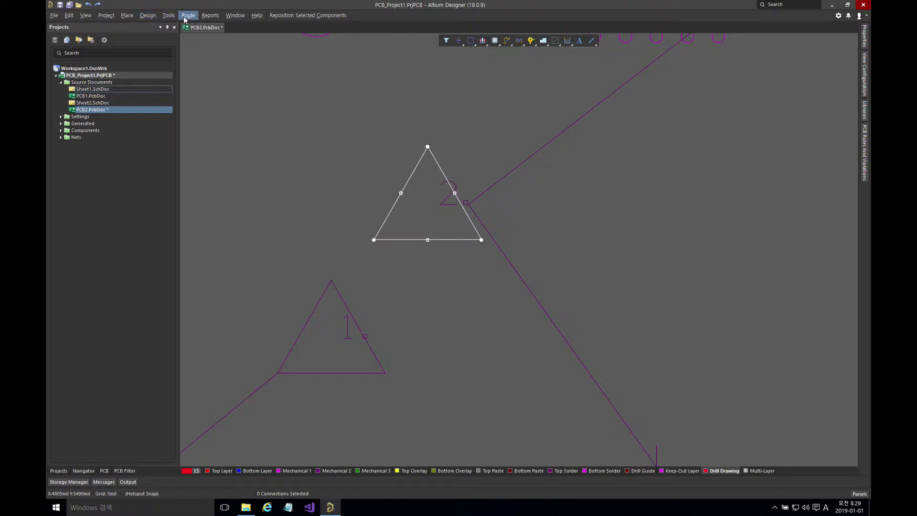
click(163, 18)
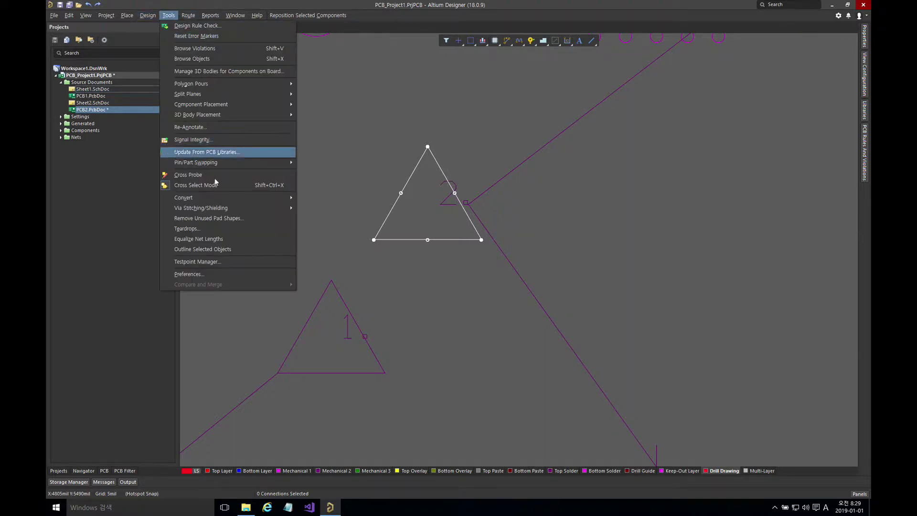
mouse_move(216, 197)
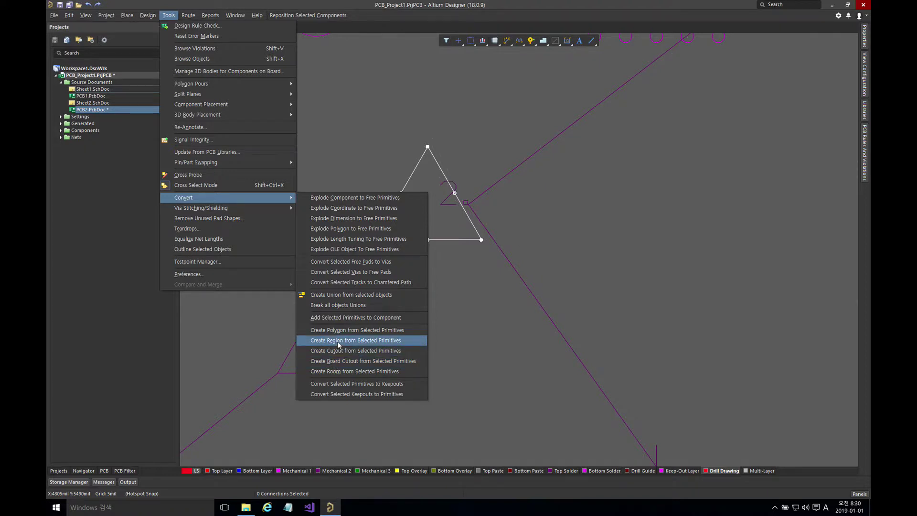
click(337, 341)
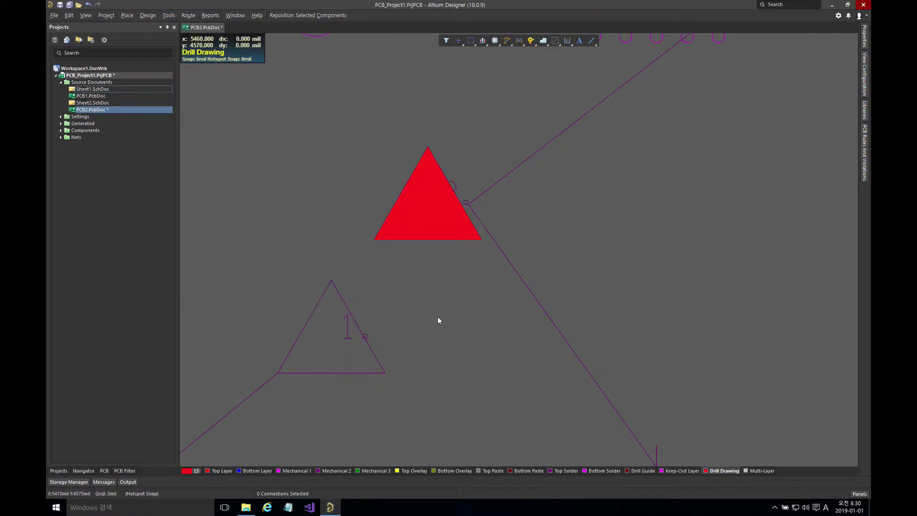
Move the filled triangle region up and to the left, clear of its source outline, and deselect it
click(431, 215)
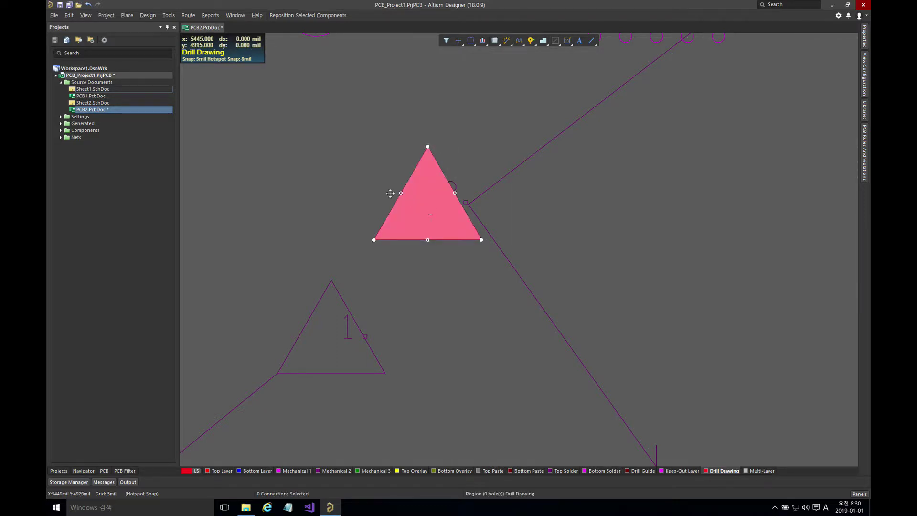
drag(390, 193, 317, 162)
click(291, 82)
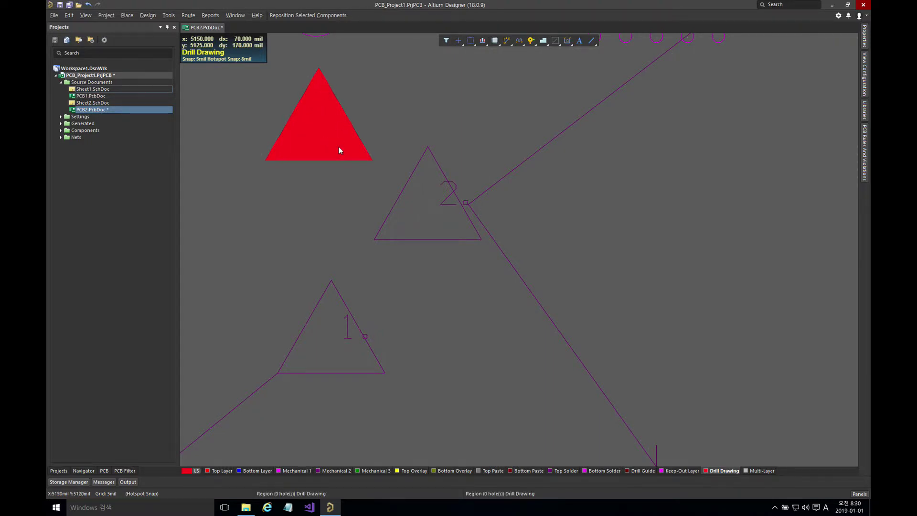
ctrl+scroll(340, 164, down, 5)
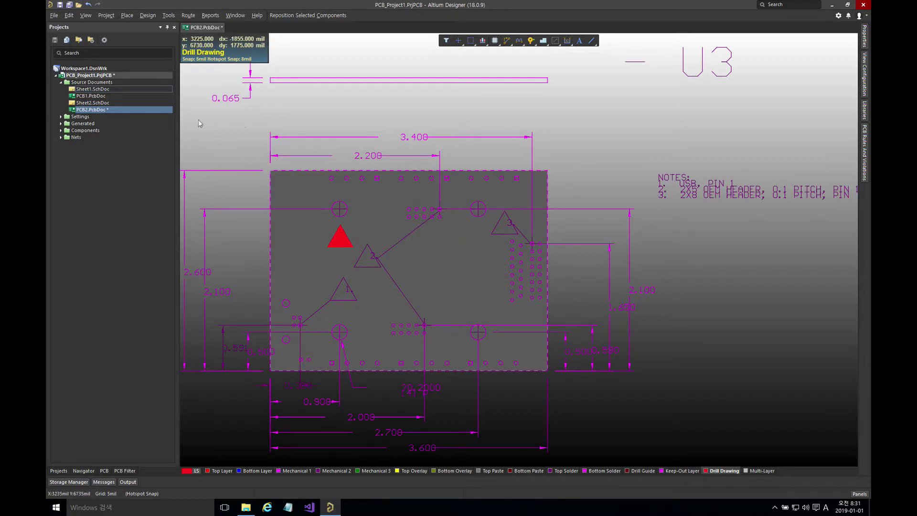
Add a new schematic document to the project
click(54, 15)
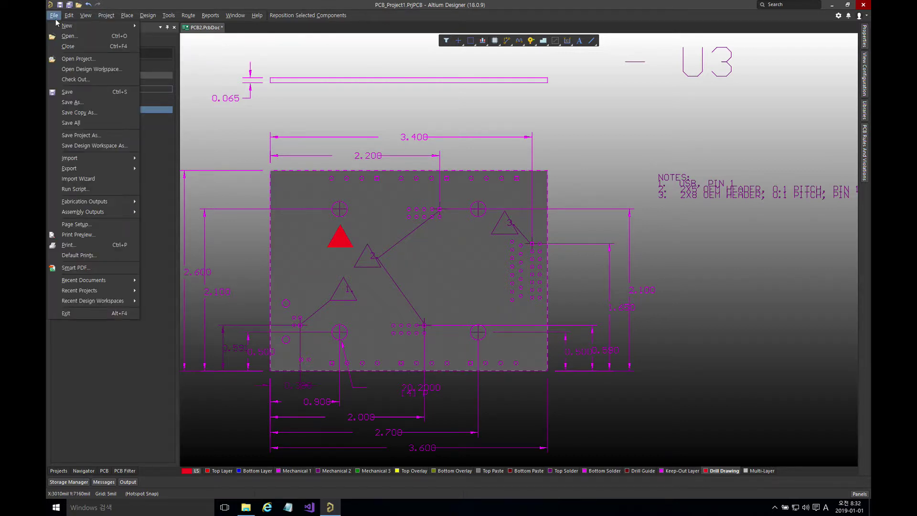
mouse_move(71, 27)
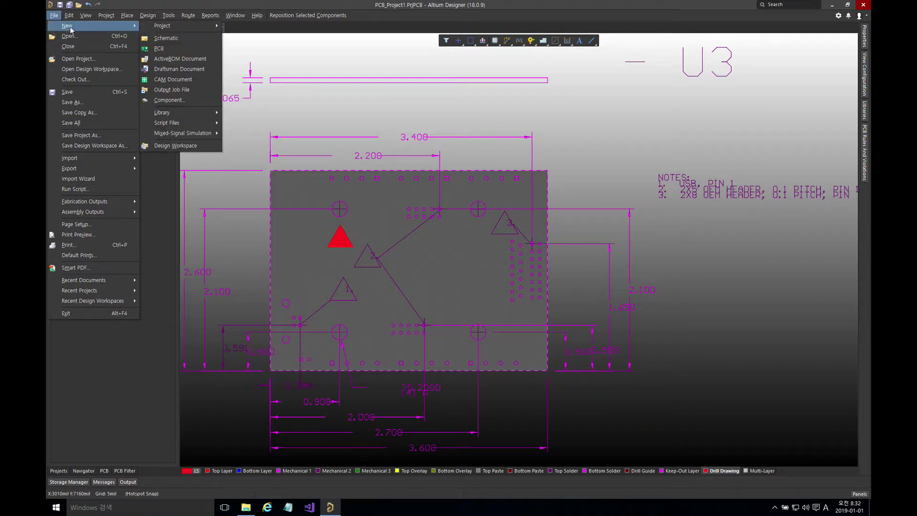
click(167, 38)
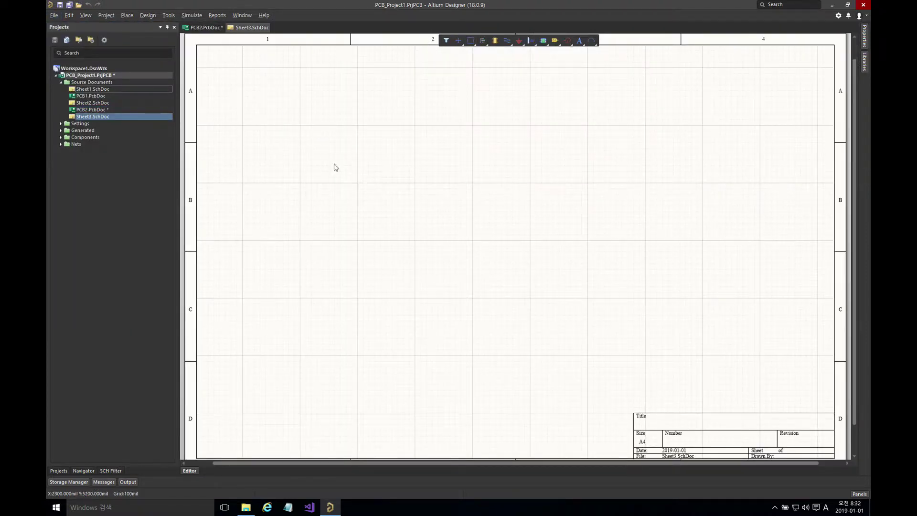
Import U3_PCB_Dimensions.dxf into the schematic as primitives at scale 1, locating the AutoCAD origin at X 2900mil, Y 2400mil
click(56, 17)
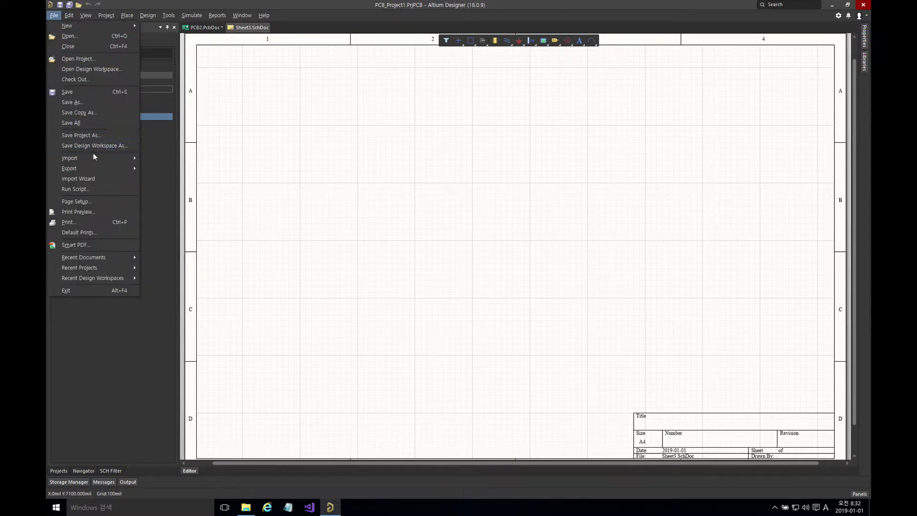
mouse_move(94, 157)
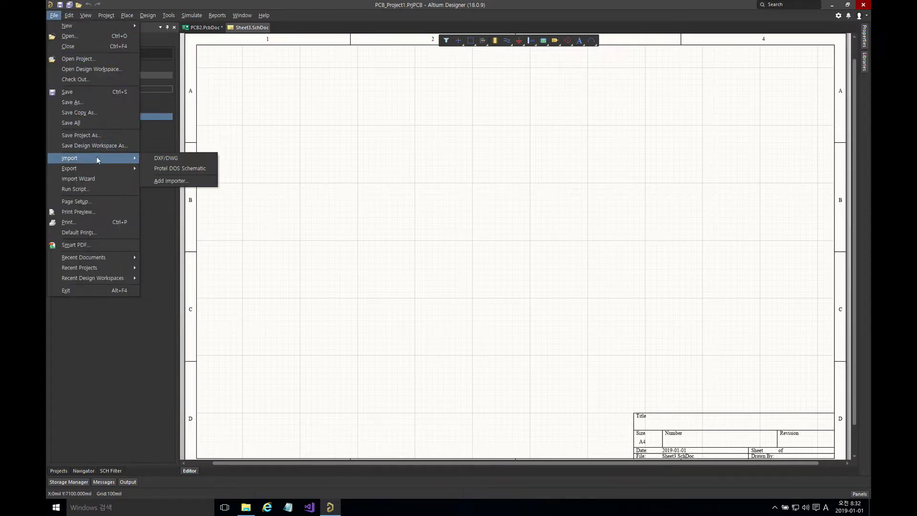
click(173, 158)
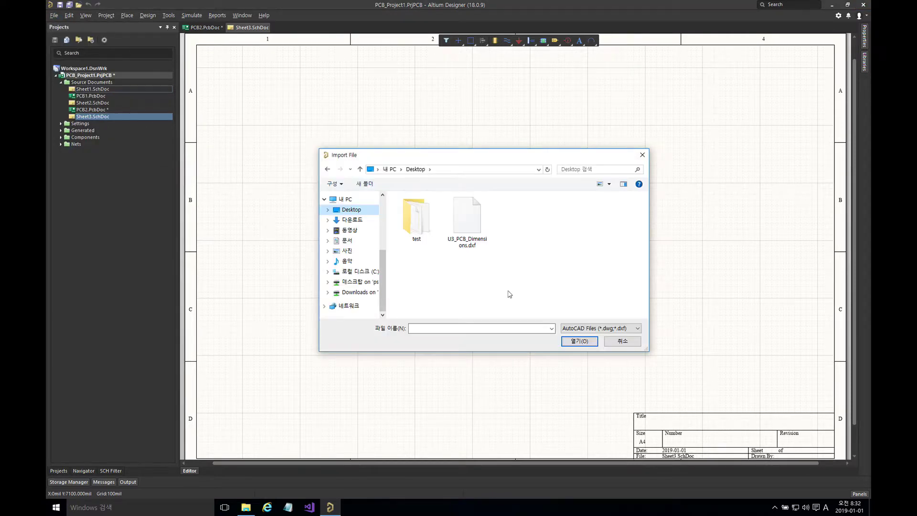
click(476, 218)
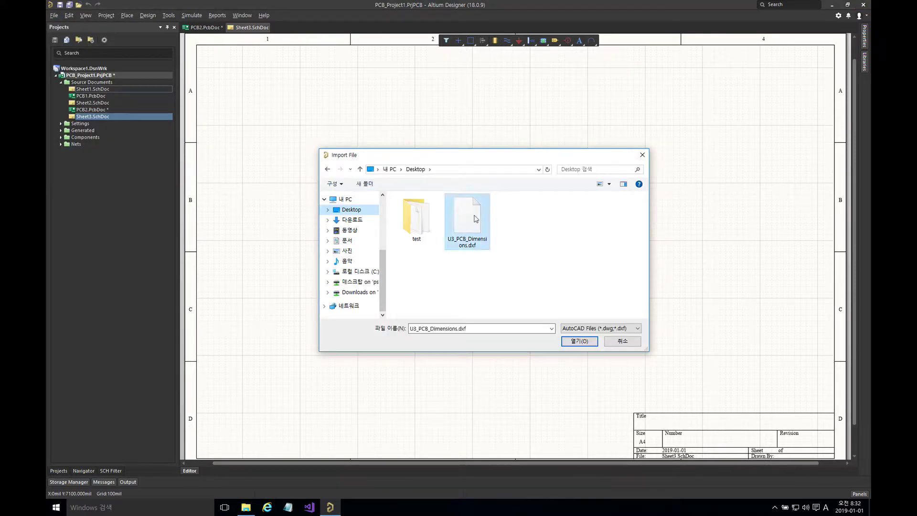
click(589, 343)
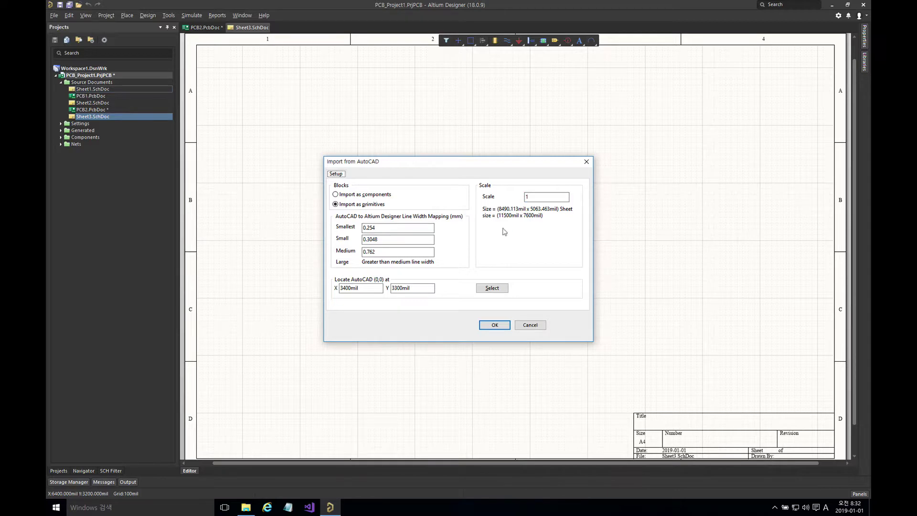
click(497, 290)
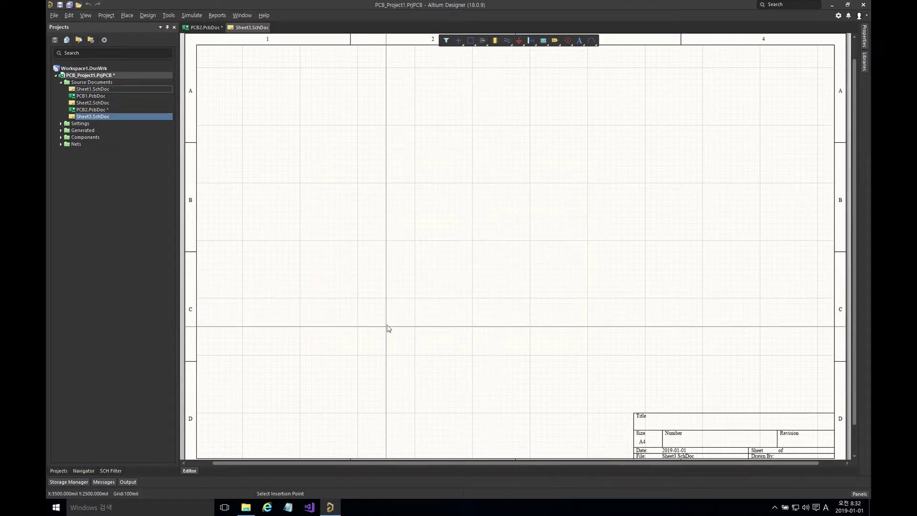
click(352, 334)
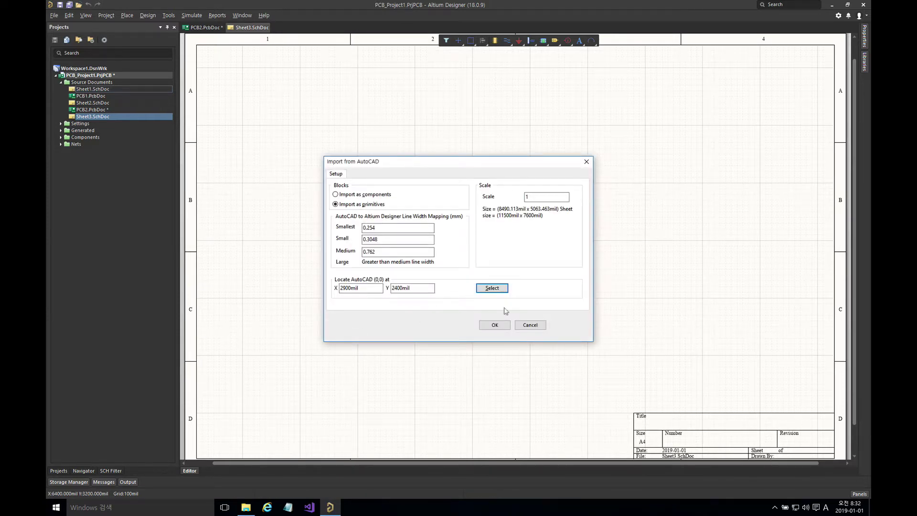
click(495, 326)
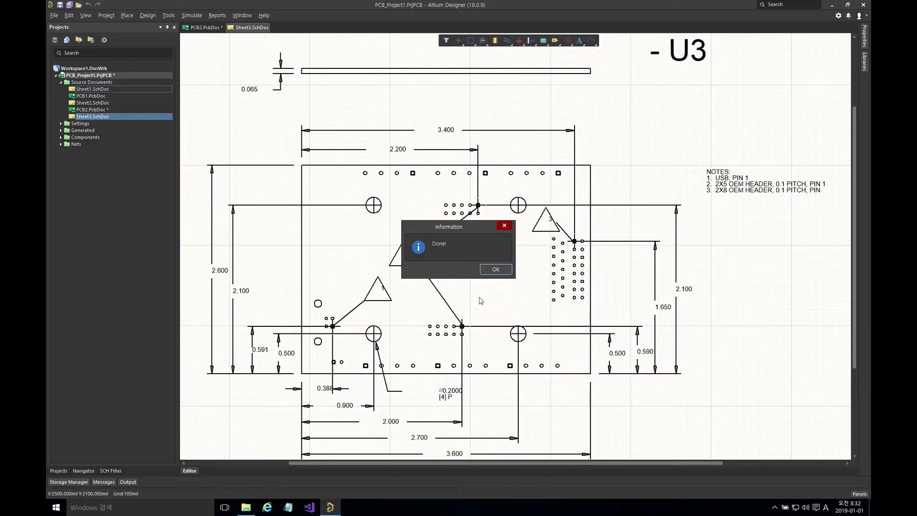
click(495, 270)
key(ctrl+Page_Down)
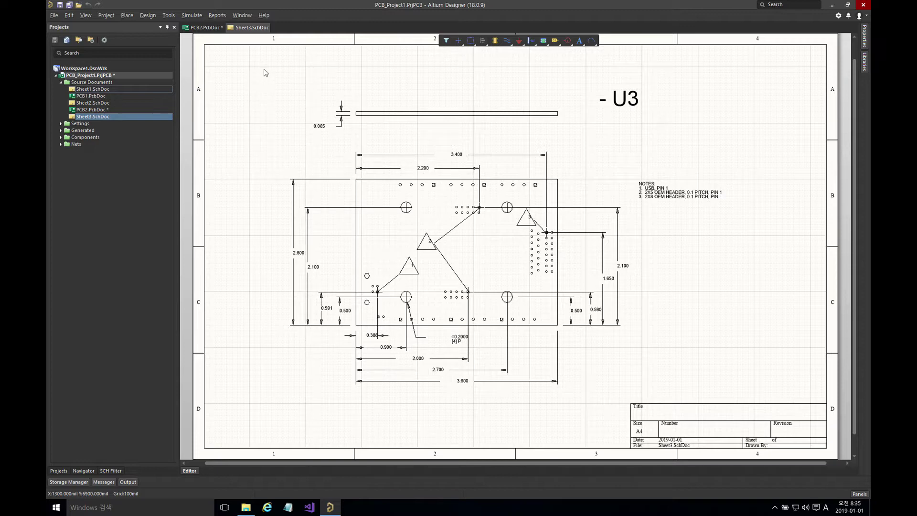
Close Sheet3.SchDoc and PCB2.PcbDoc without saving them
right_click(247, 29)
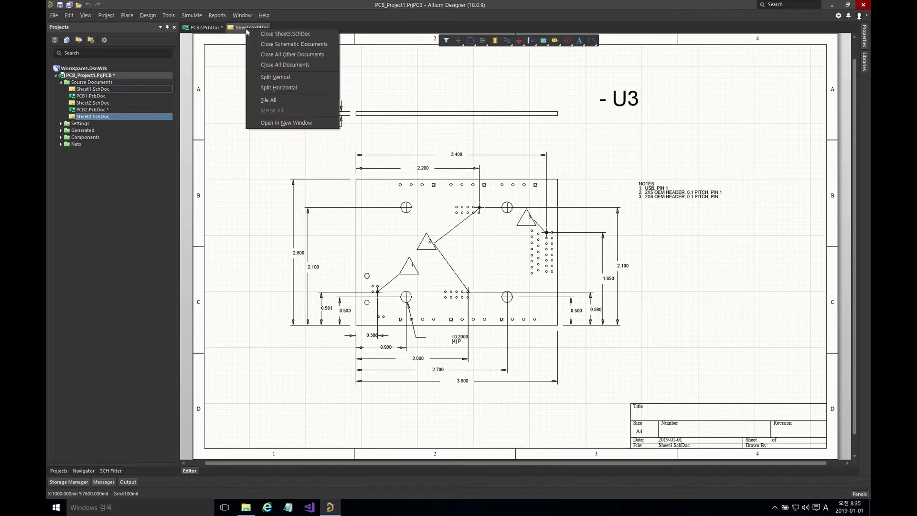
click(258, 34)
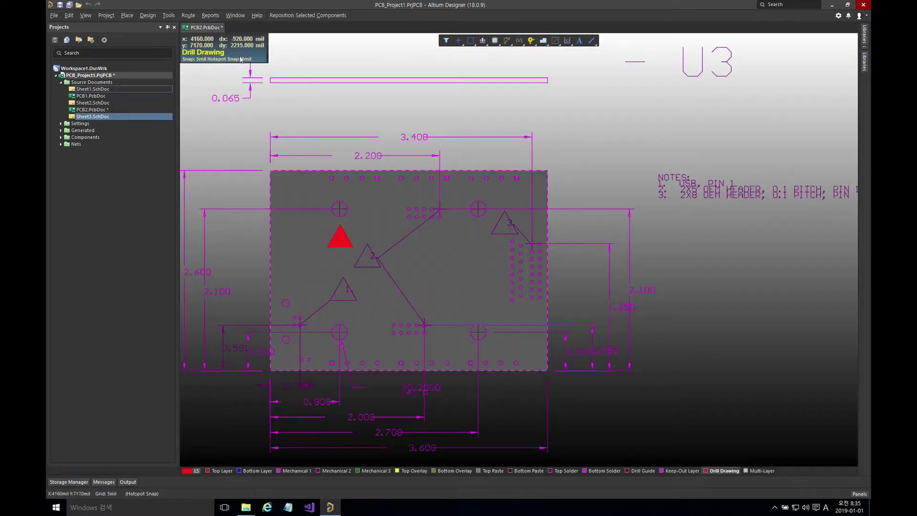
right_click(203, 27)
click(227, 33)
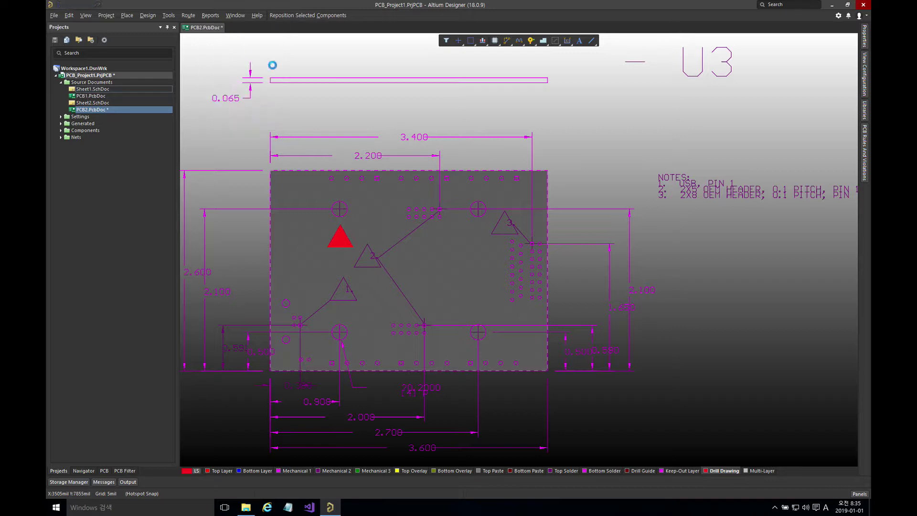
click(468, 269)
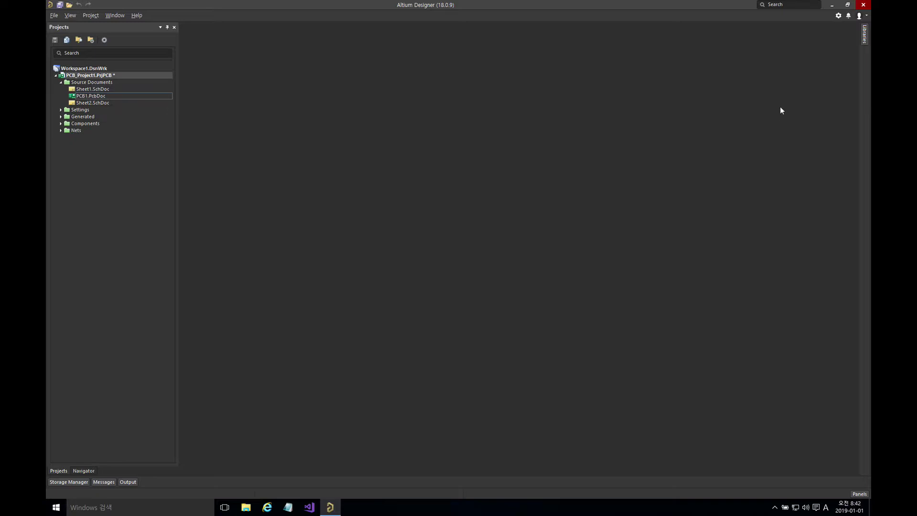
Minimize Altium Designer, switch to Notepad and open U3.STEP from the desktop in it
click(831, 5)
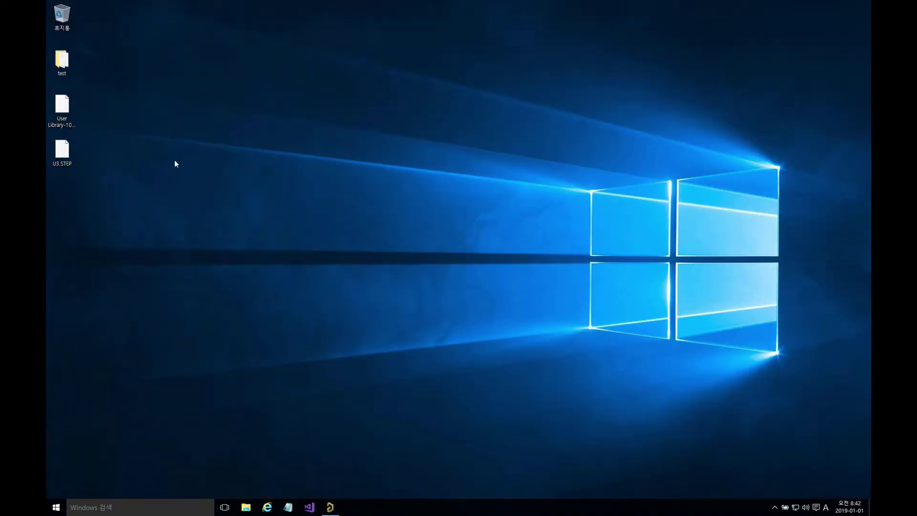
click(71, 153)
click(215, 315)
click(287, 506)
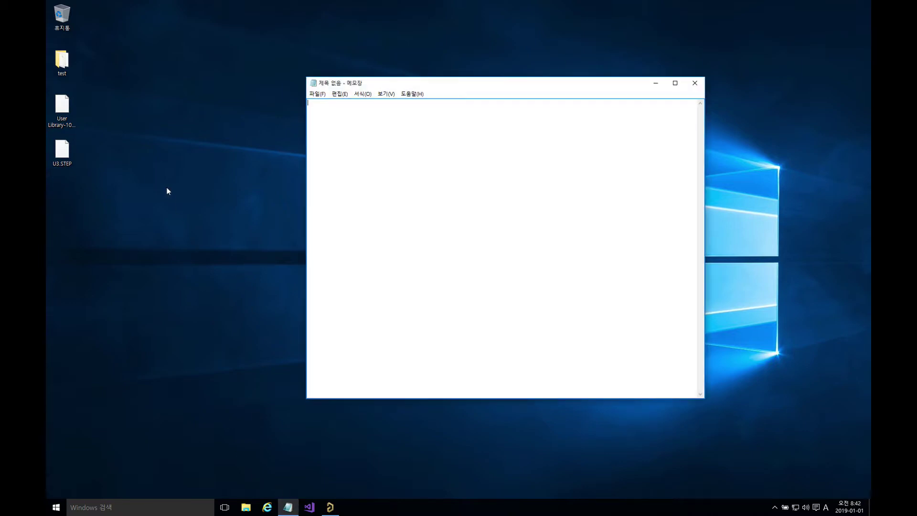
drag(66, 153, 389, 170)
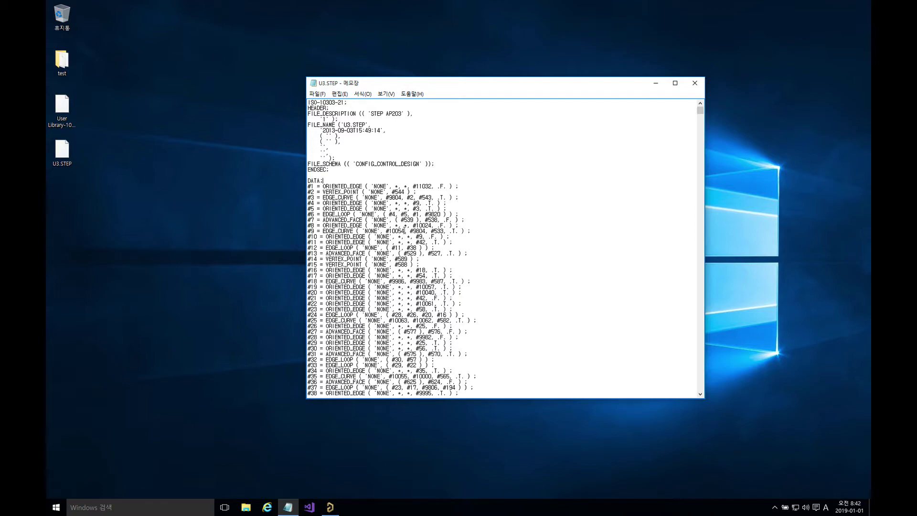
Look through the numbered entity lines of U3.STEP and return to the start of the file
scroll(405, 231, down, 20)
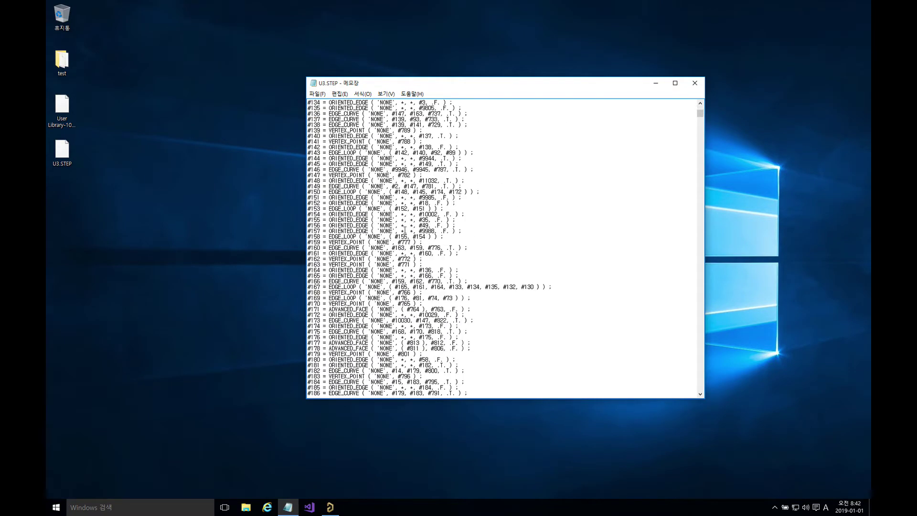
scroll(405, 229, down, 20)
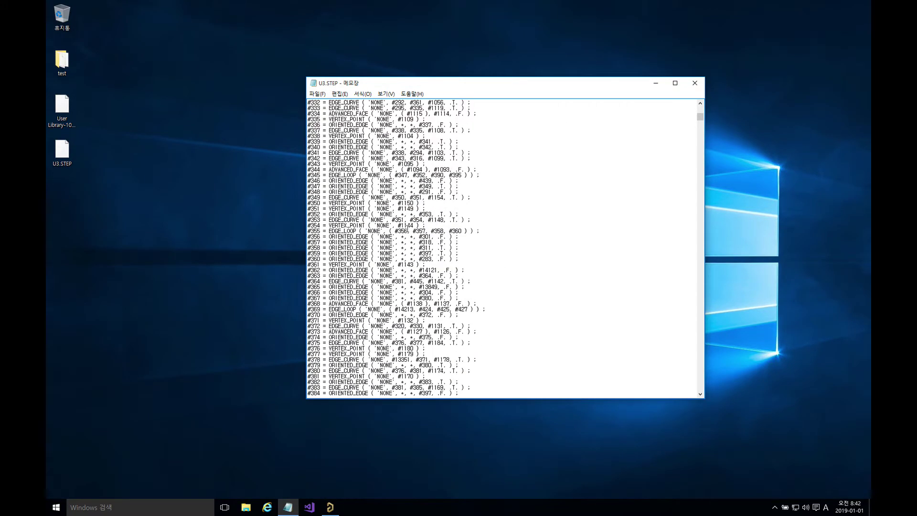
scroll(664, 126, up, 20)
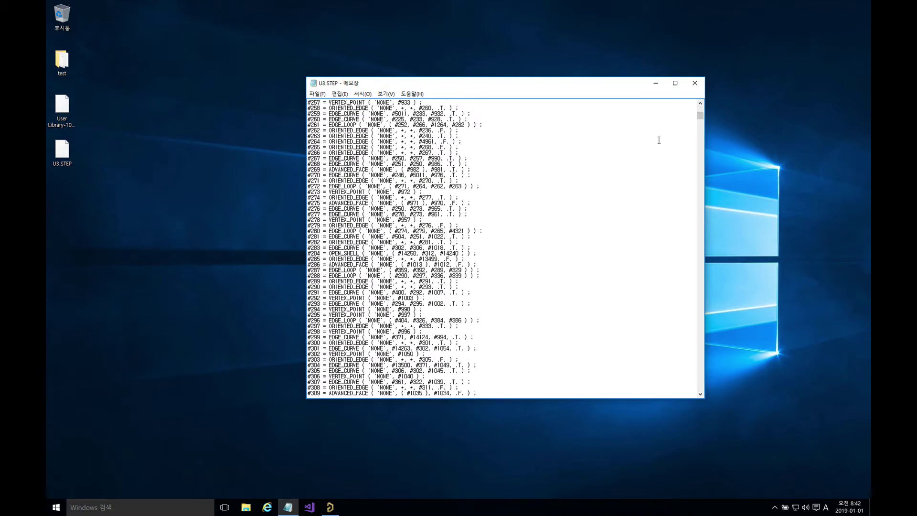
scroll(659, 139, up, 20)
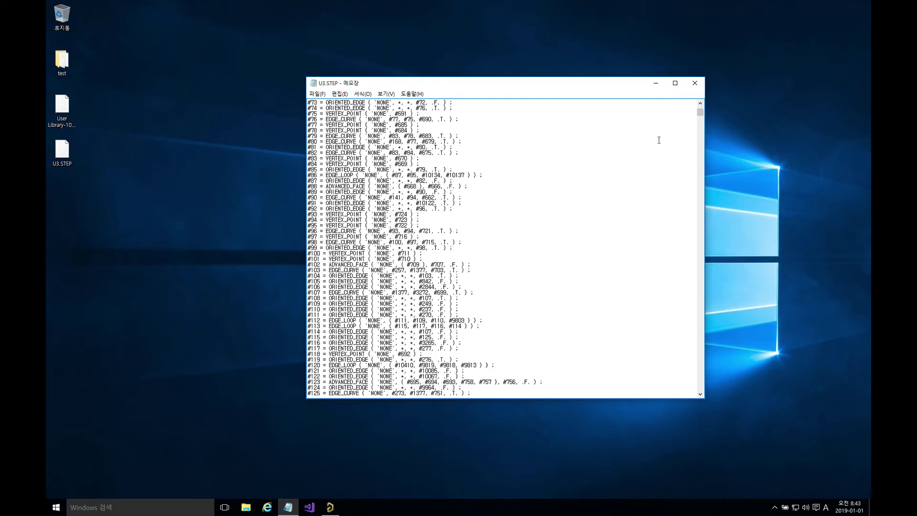
scroll(658, 141, up, 10)
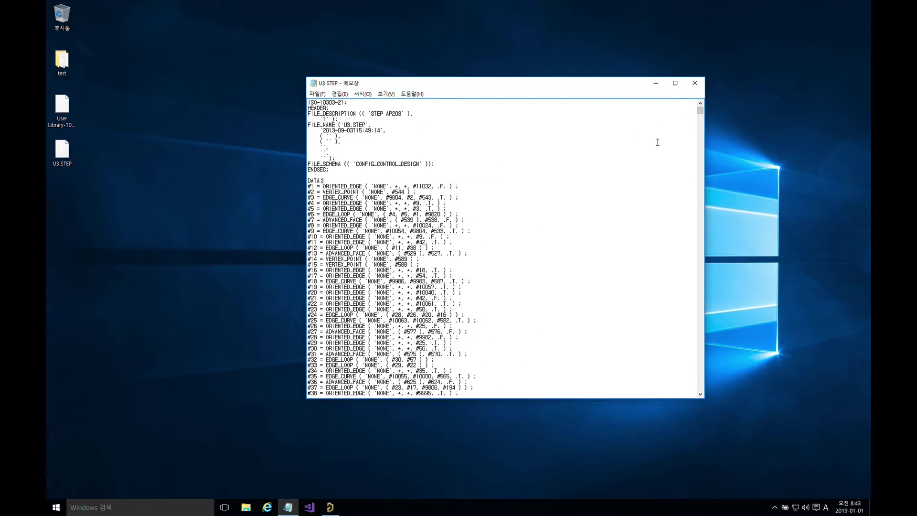
Examine the header's STEP AP203 file description and the first data entries, and close the file
drag(317, 108, 388, 155)
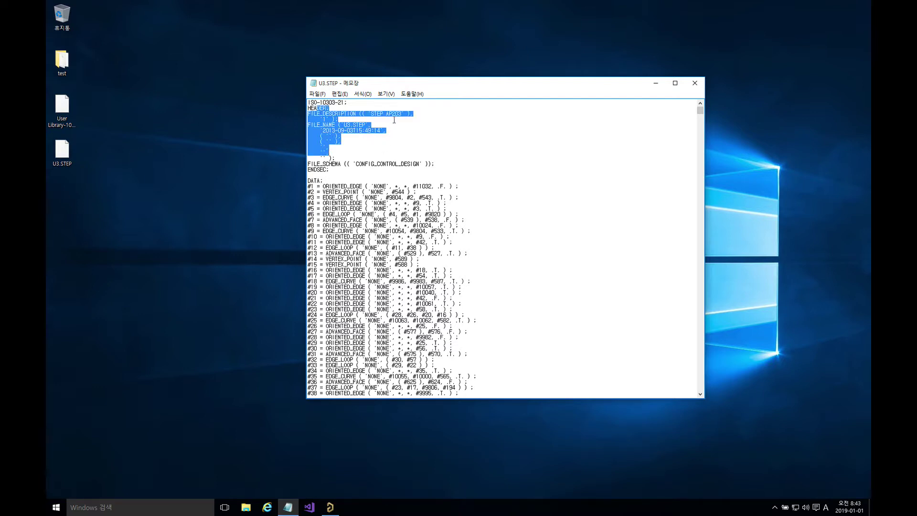
click(393, 114)
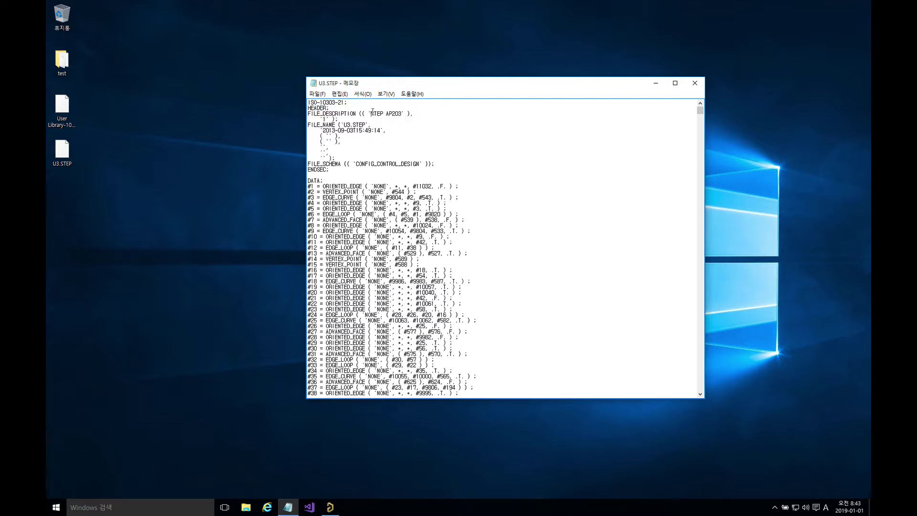
drag(370, 114, 401, 114)
click(392, 113)
drag(392, 113, 401, 114)
click(354, 120)
drag(308, 186, 355, 237)
click(386, 247)
click(695, 83)
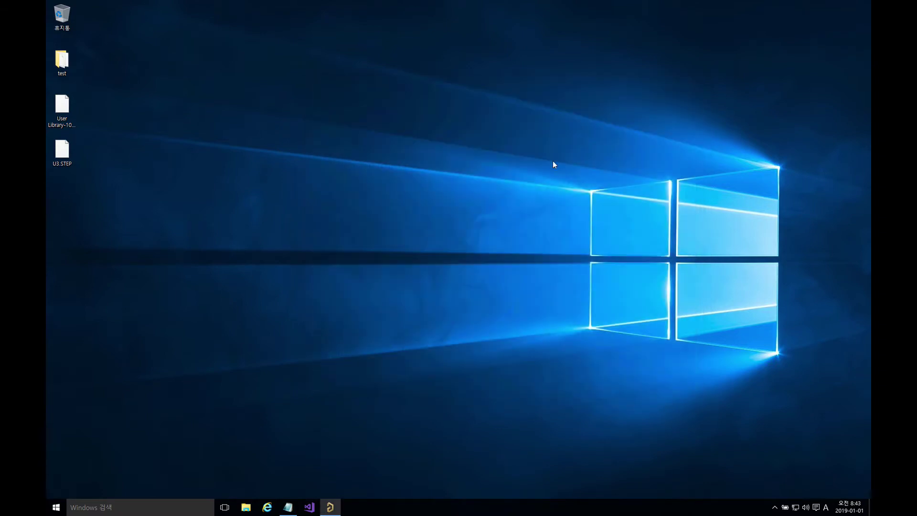
Switch to Altium Designer, open PCB1.PcbDoc and inspect the board in 3D before returning to the 2D view
click(330, 507)
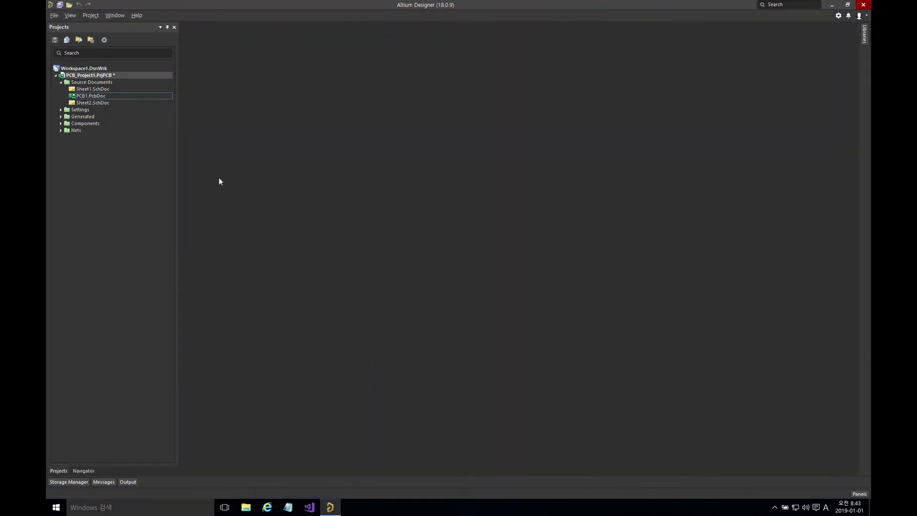
click(95, 96)
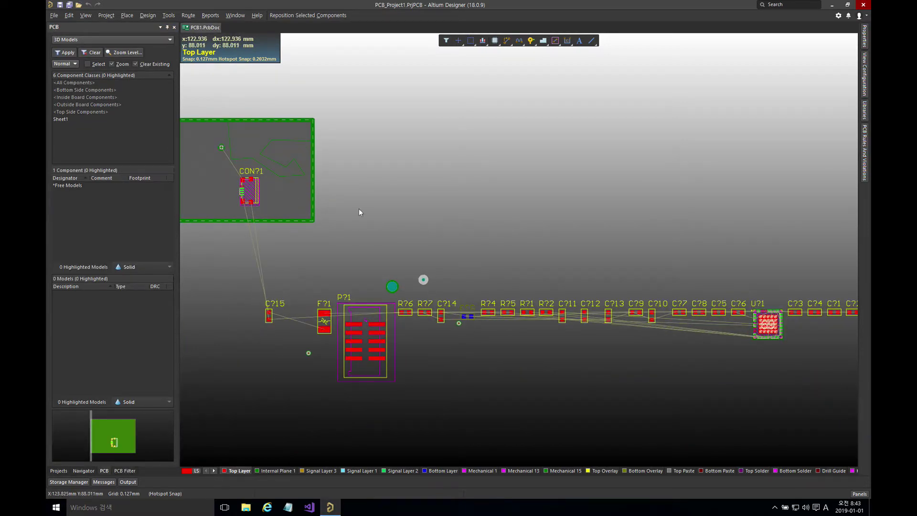
right_drag(359, 208, 417, 217)
key(3)
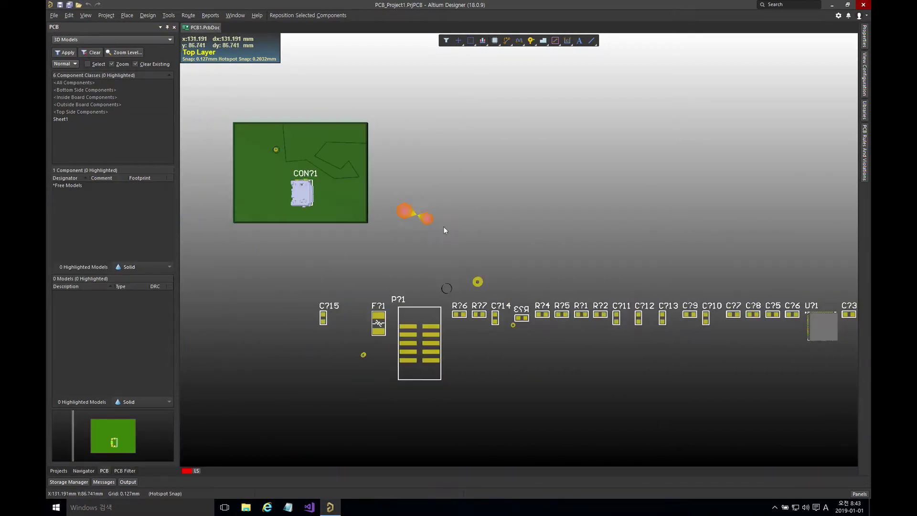
shift+right_drag(462, 236, 455, 135)
shift+right_drag(517, 182, 478, 239)
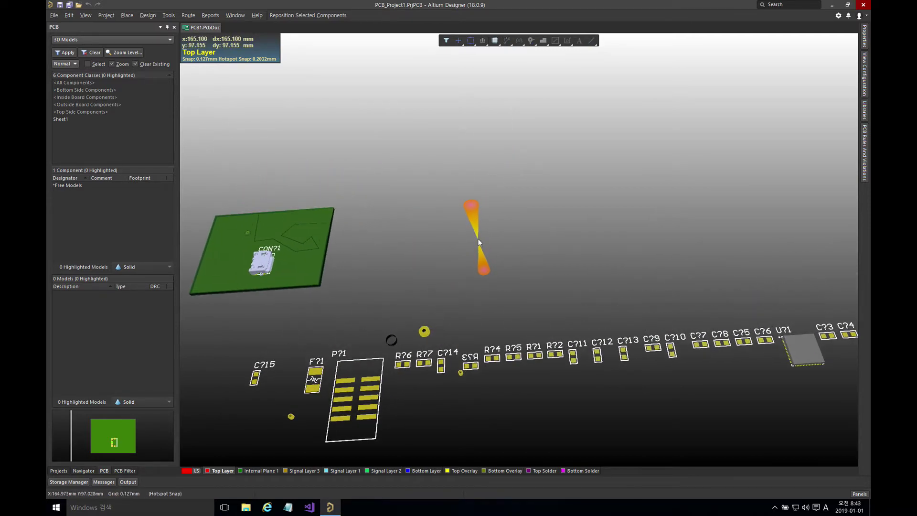
key(2)
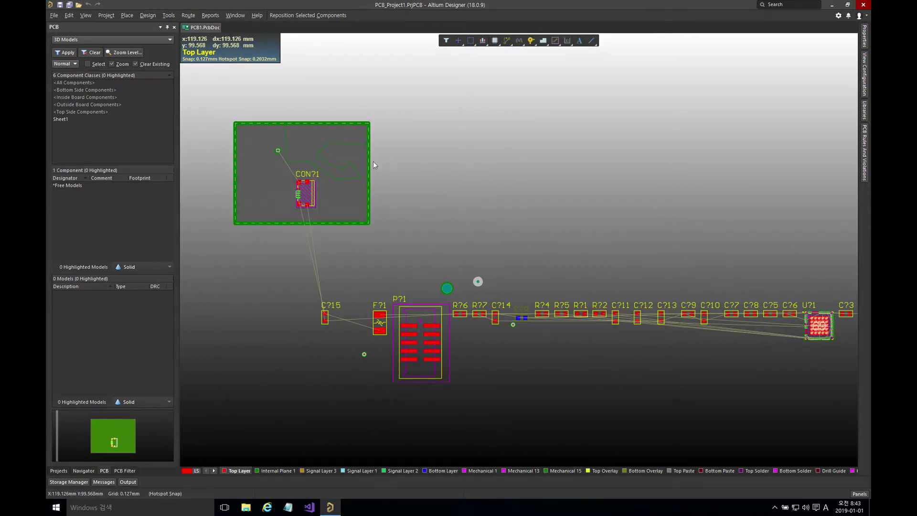
Place a Generic 3D body with the embedded model U3.STEP in the empty area beside the board outline
click(127, 15)
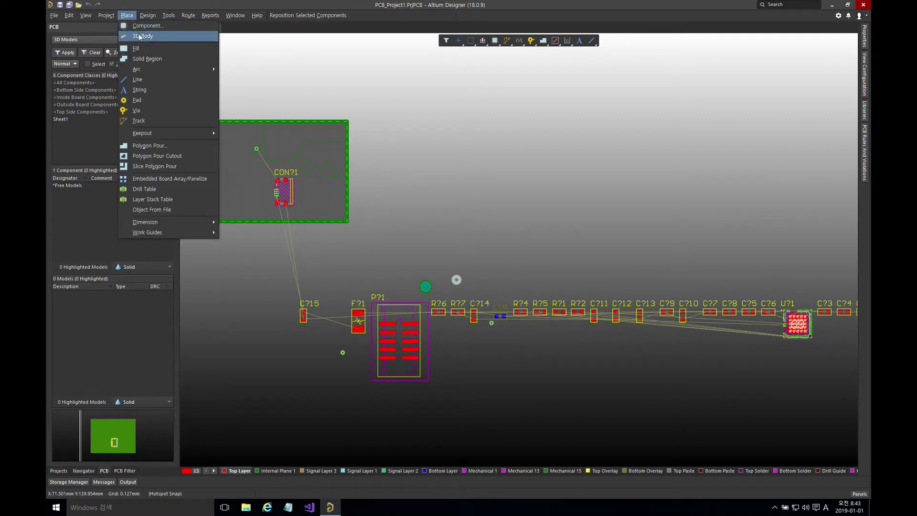
click(140, 37)
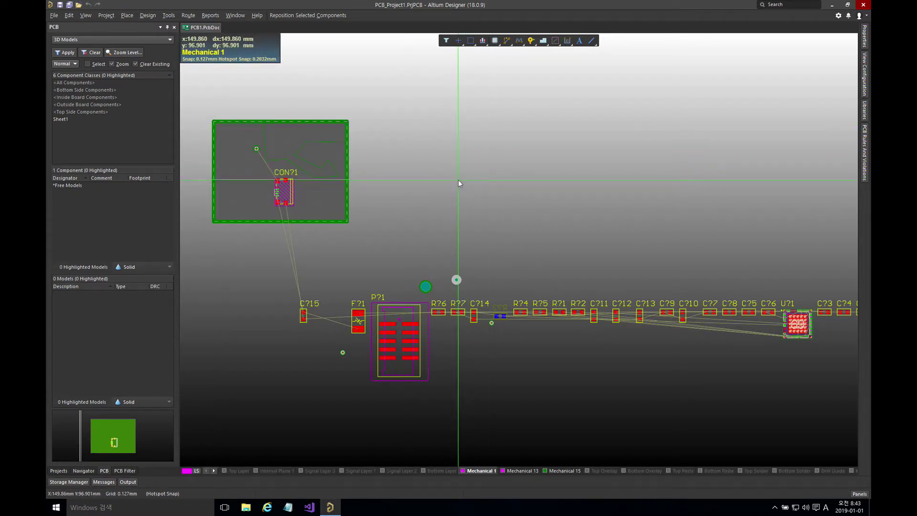
key(Tab)
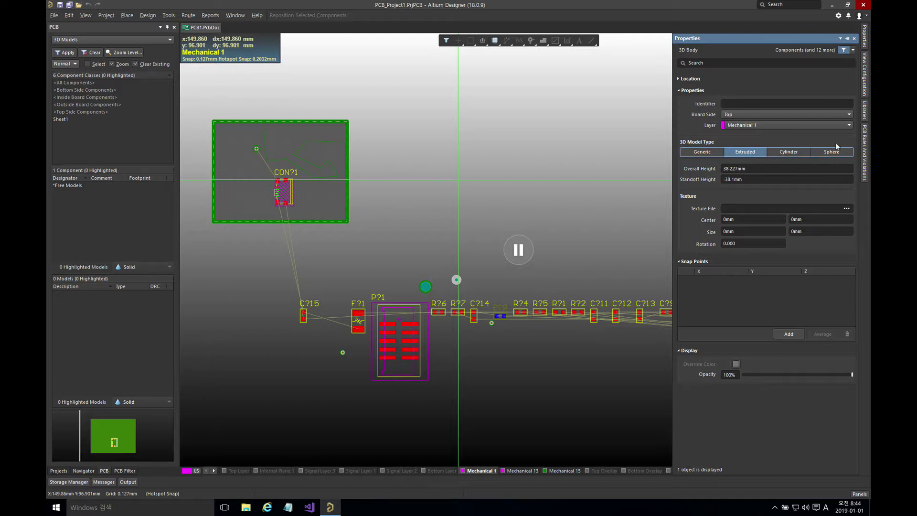
click(698, 152)
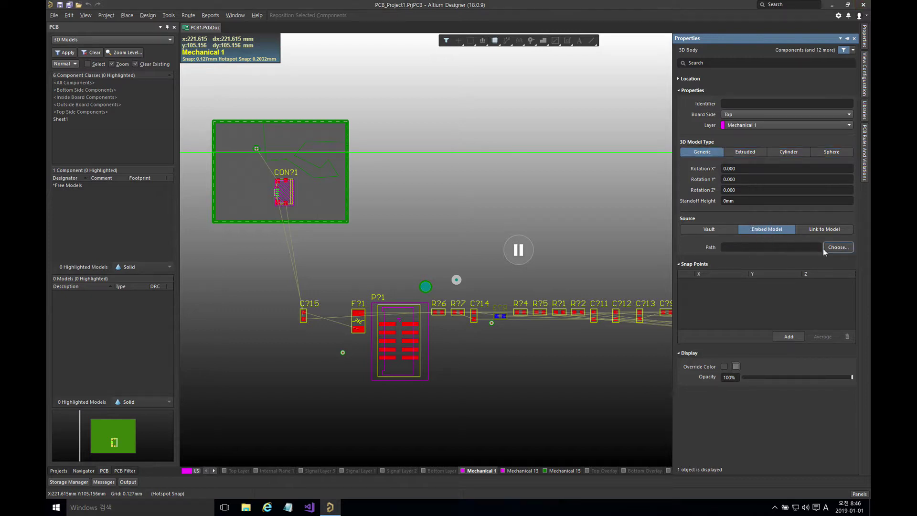
click(837, 247)
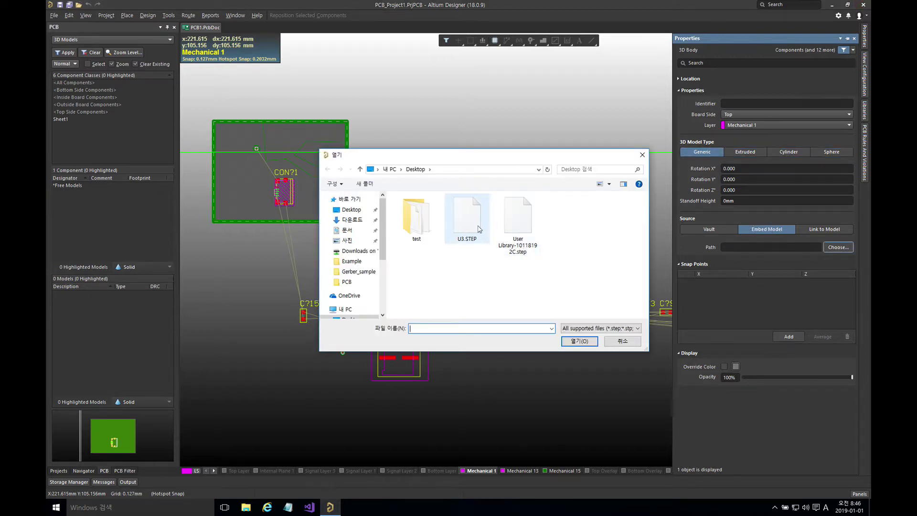
click(467, 219)
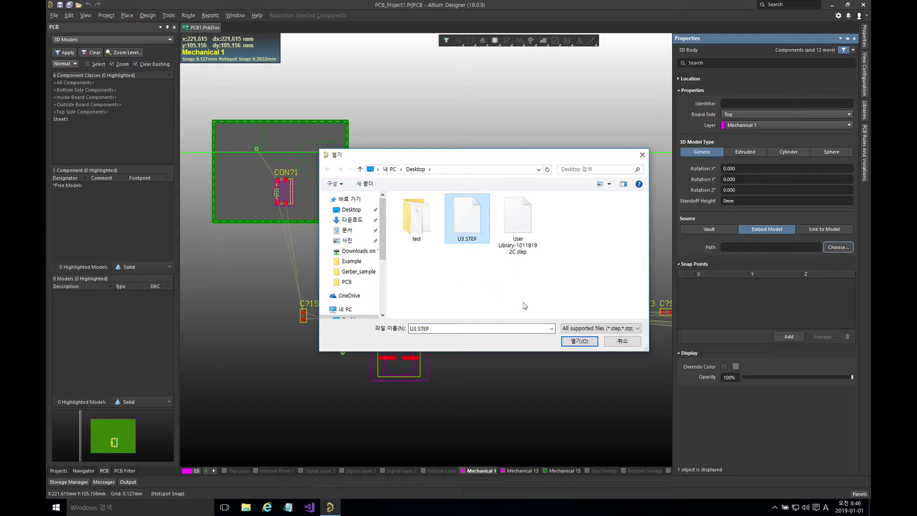
click(575, 342)
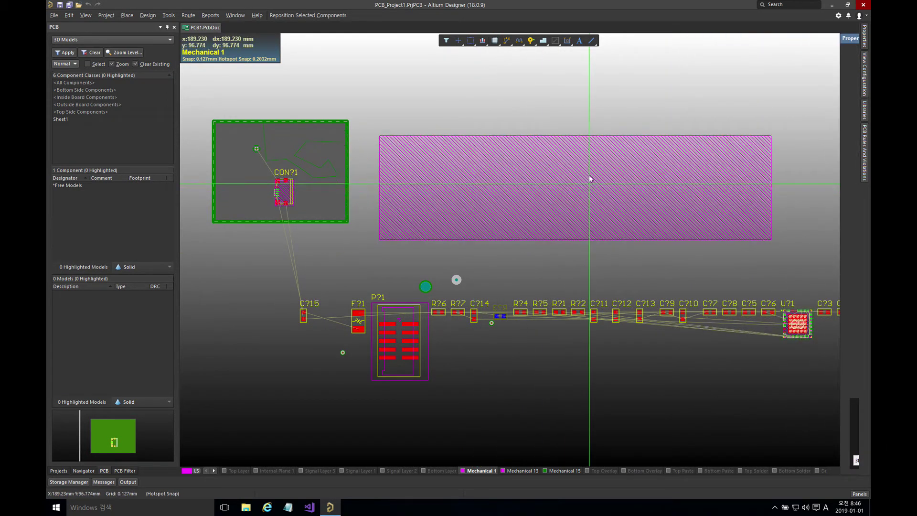
click(589, 174)
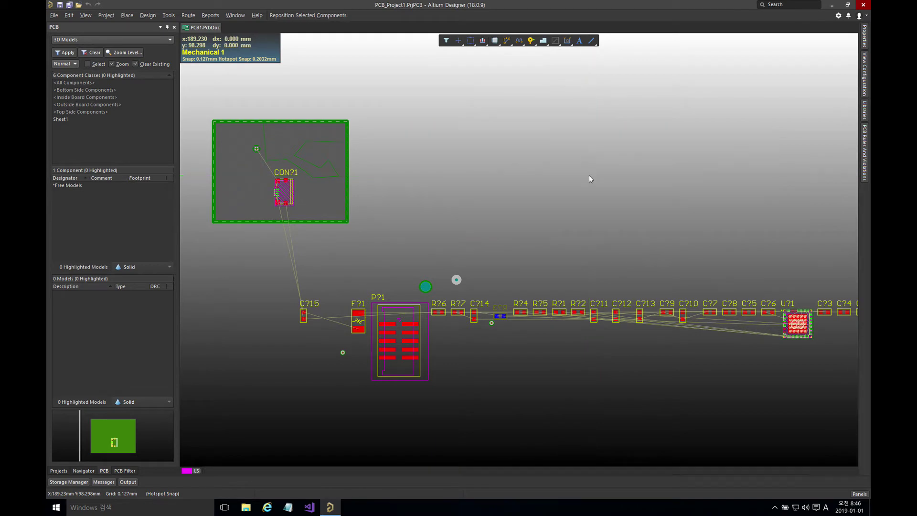
right_click(575, 228)
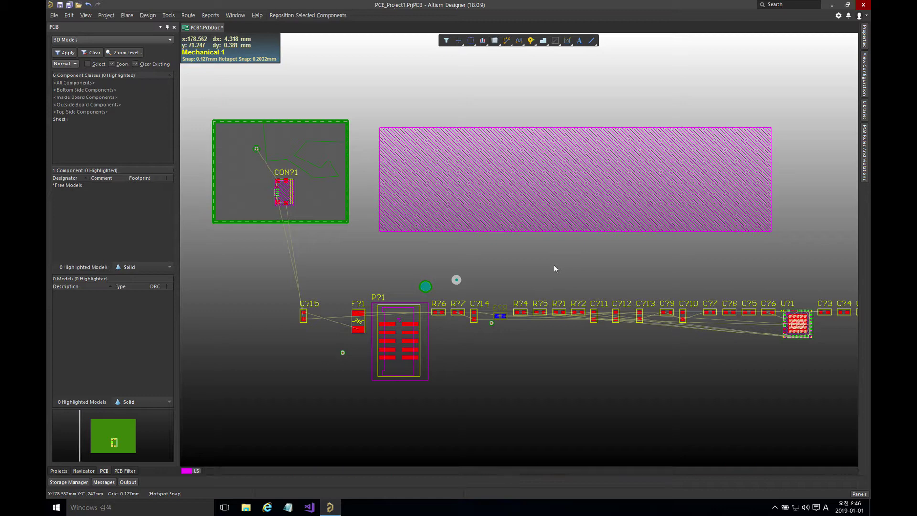
Switch to the 3D view and set the U3 body's rotation about X to 90 degrees
key(3)
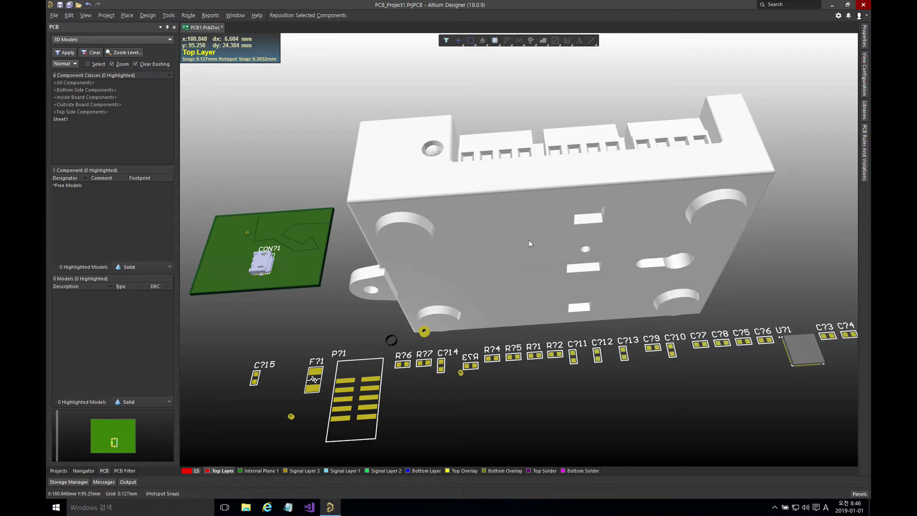
shift+right_drag(537, 236, 623, 159)
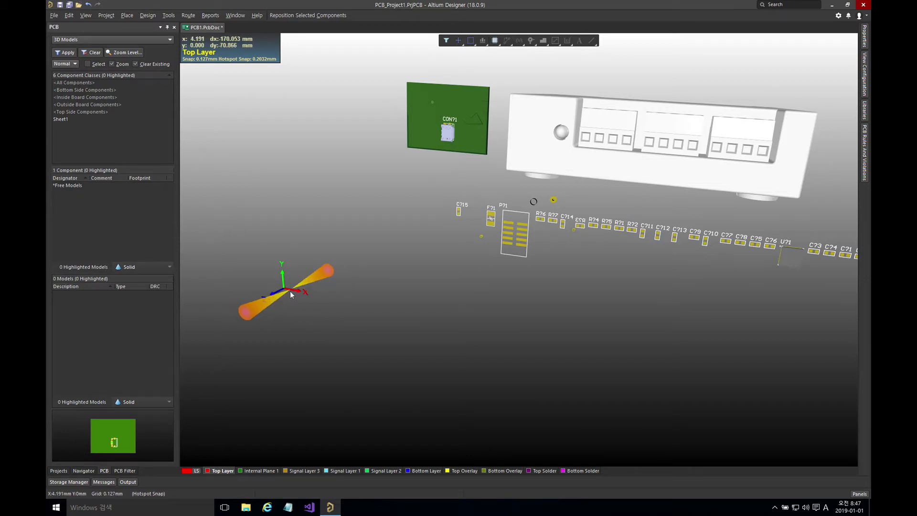
right_drag(567, 174, 534, 201)
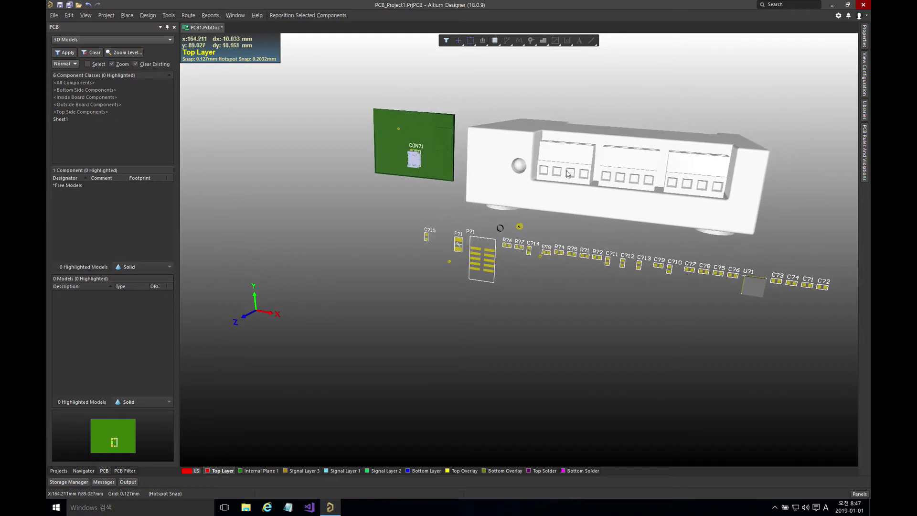
click(596, 210)
click(681, 115)
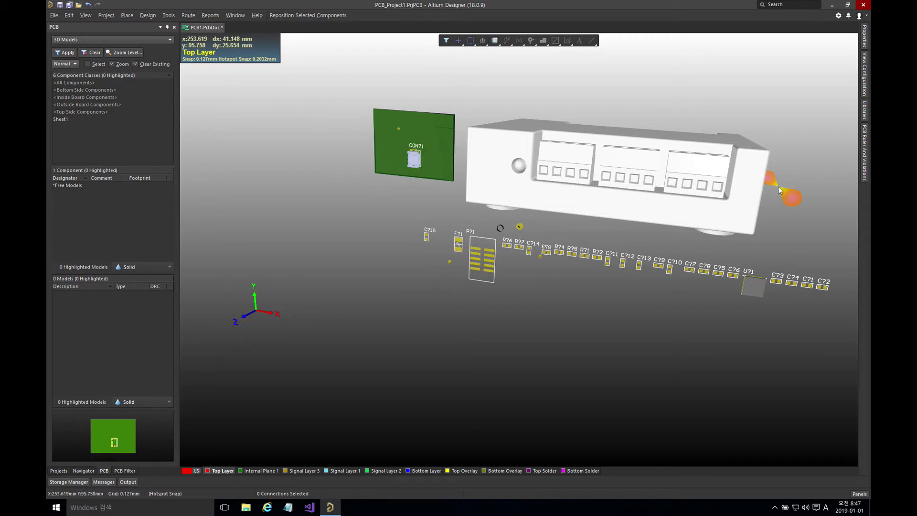
double_click(699, 184)
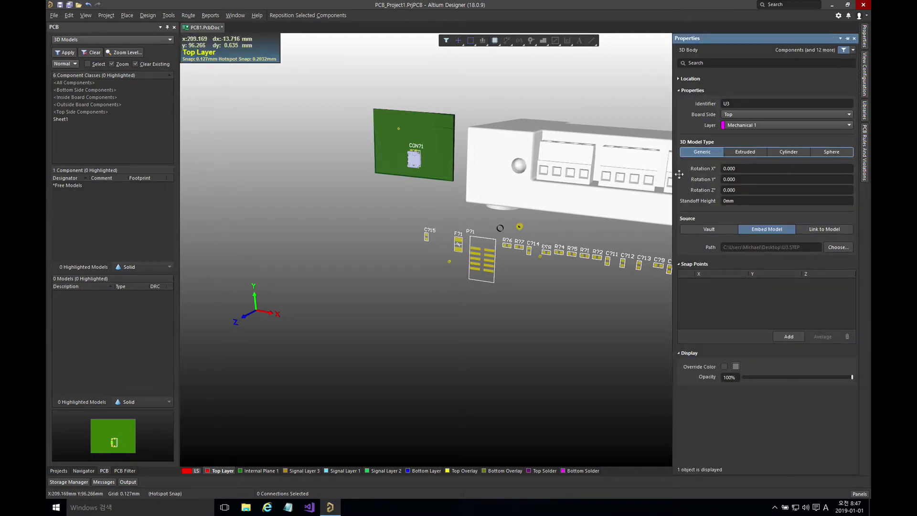
click(743, 168)
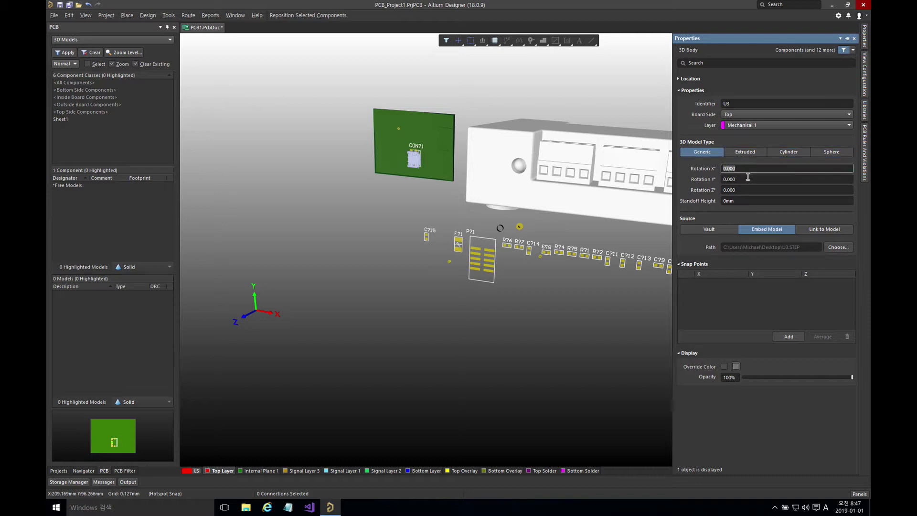
text(90)
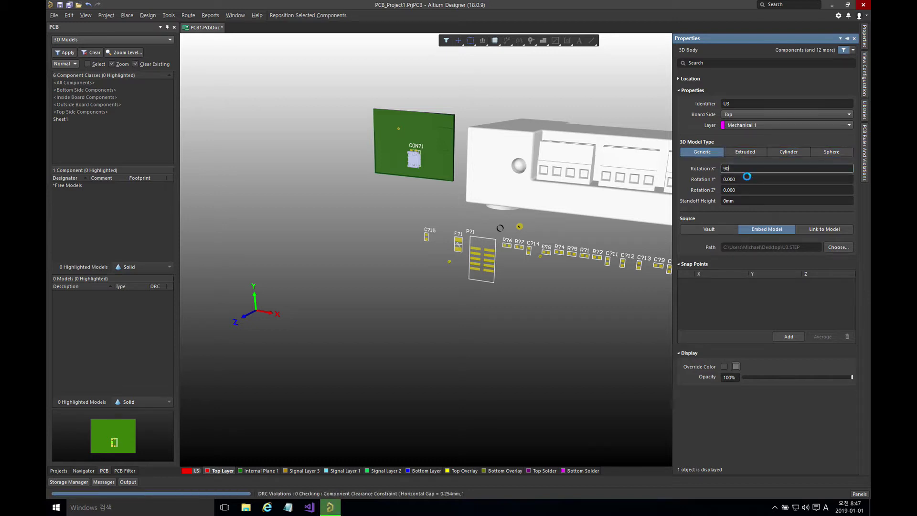
key(Return)
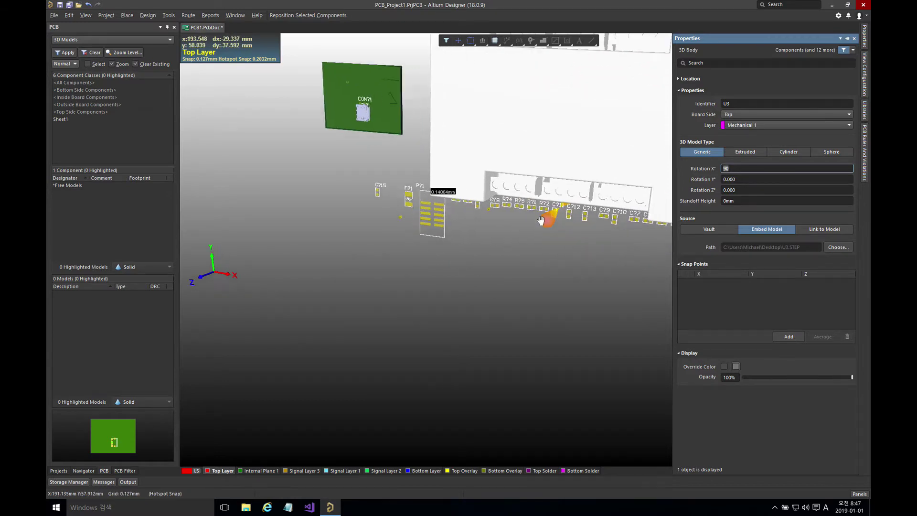
click(653, 241)
drag(654, 240, 553, 186)
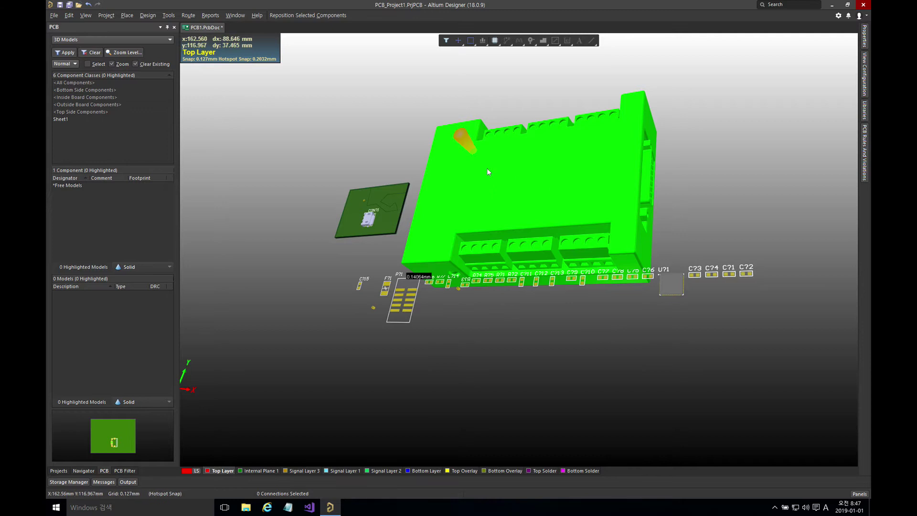
Reset the error markers and define the board shape from the U3 body's upper face, hiding the model and aligning the face with the top board surface
click(148, 15)
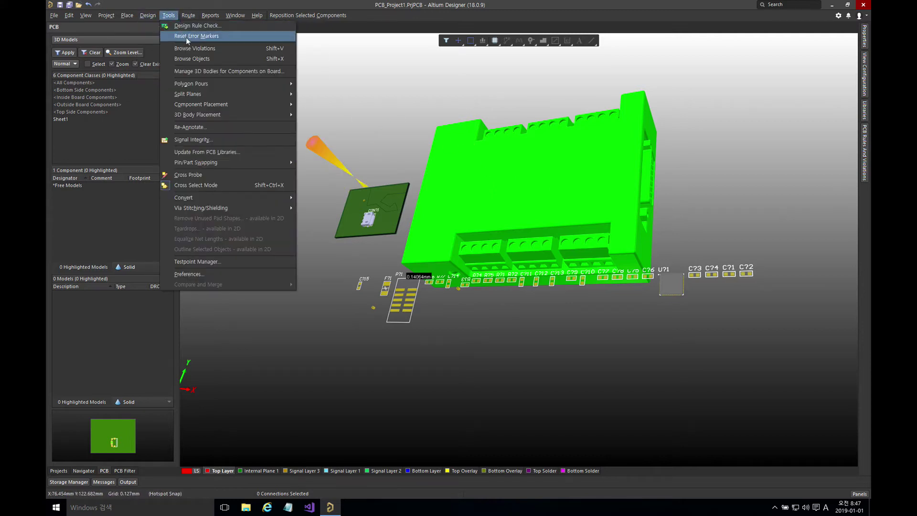
click(187, 37)
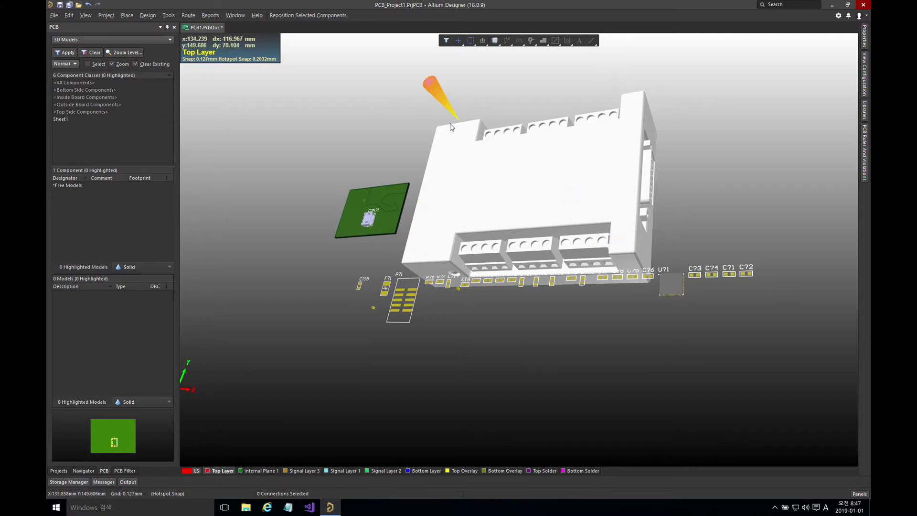
click(150, 17)
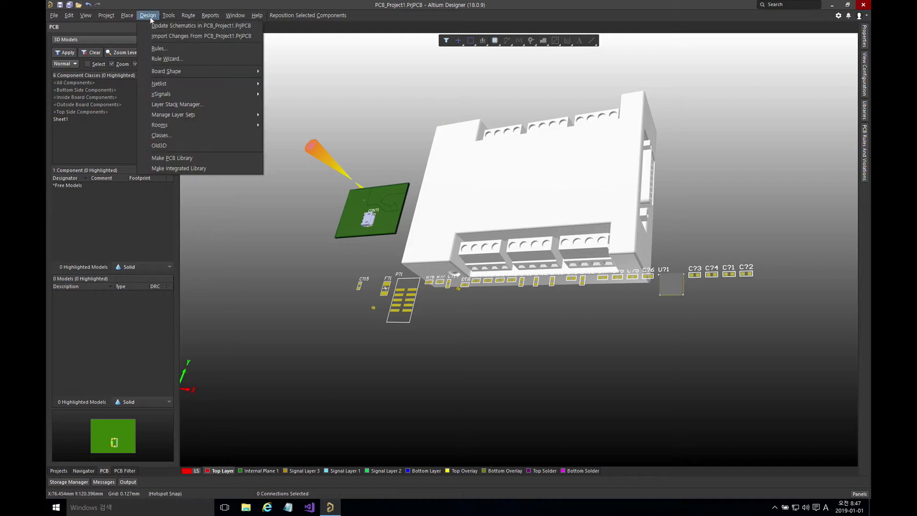
mouse_move(163, 71)
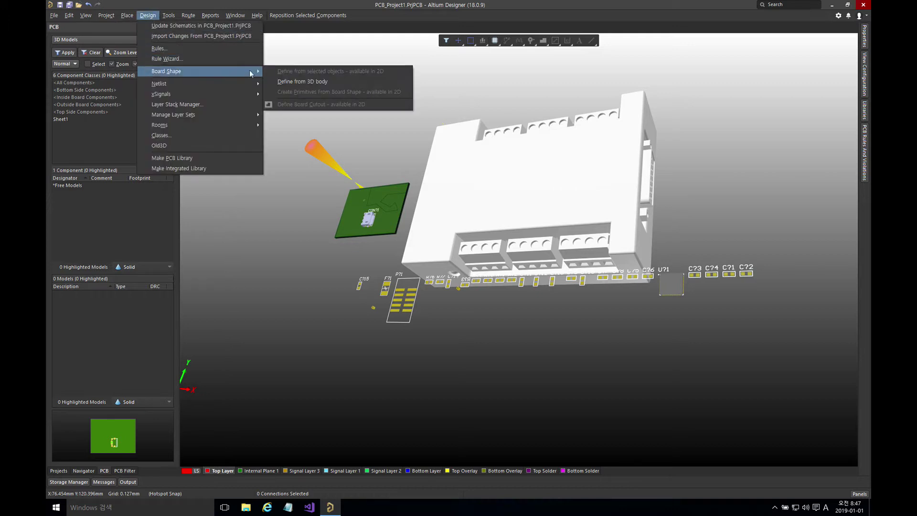
click(307, 84)
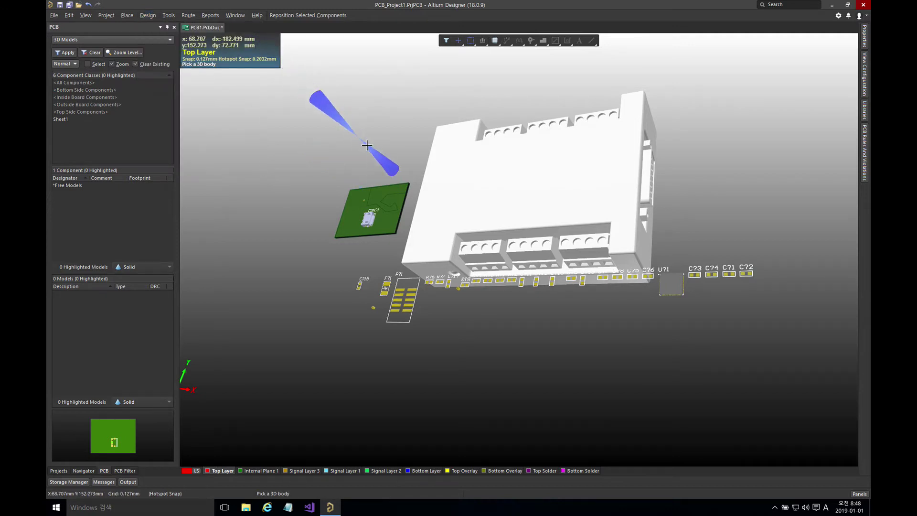
click(516, 189)
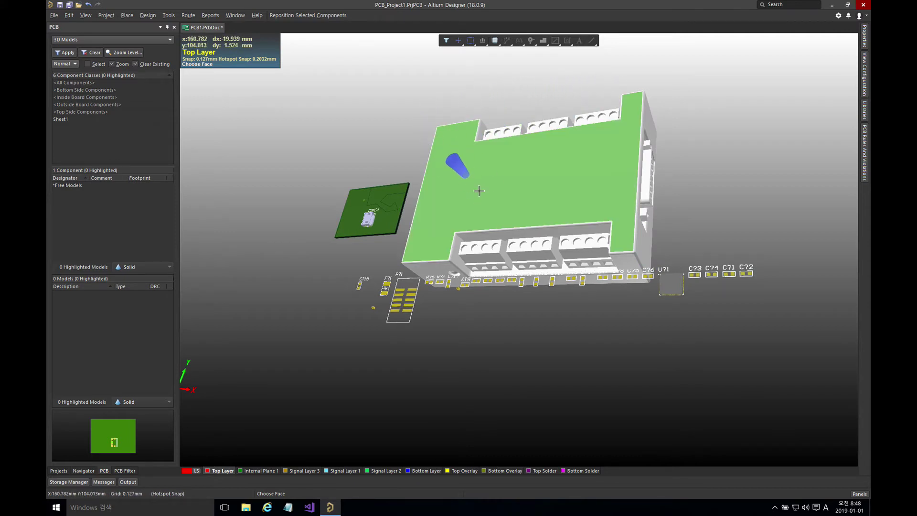
click(483, 191)
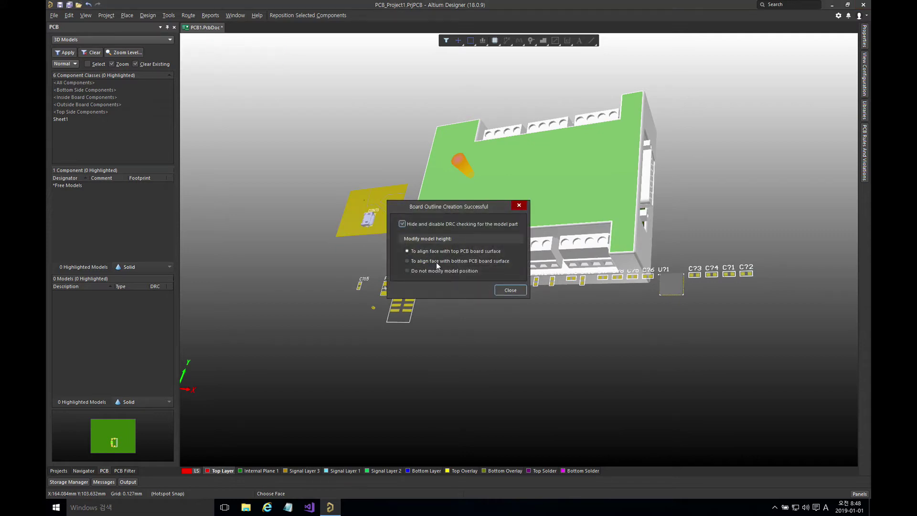
click(517, 291)
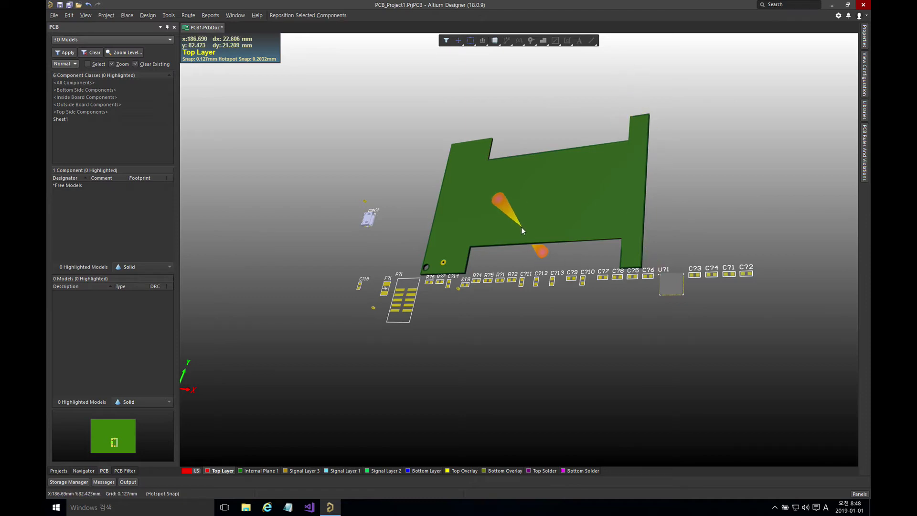
Return to the 2D view and create line and arc primitives from the board shape, 1.2 mm wide, on the Keep-Out Layer
key(2)
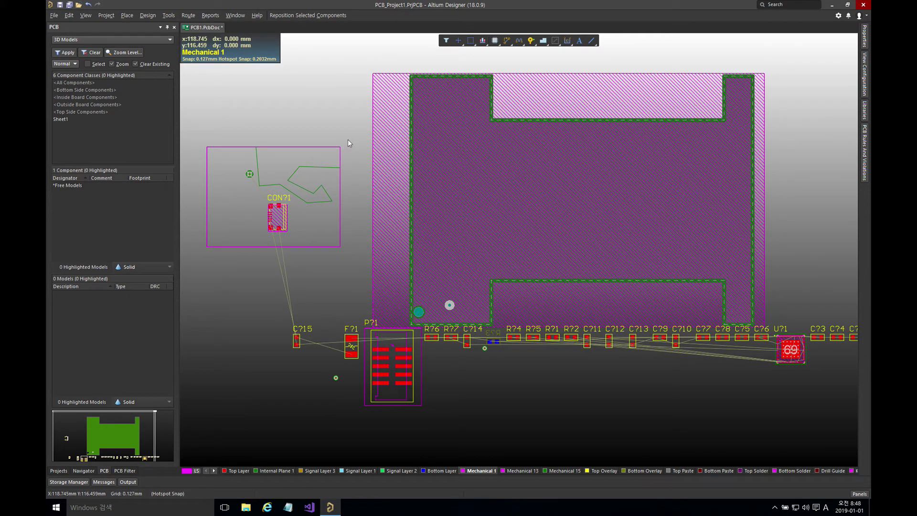
drag(348, 136, 323, 157)
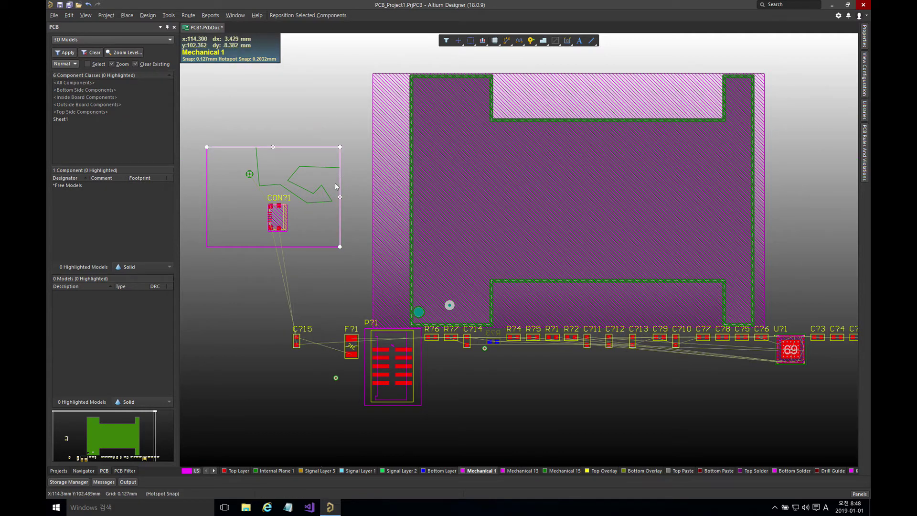
click(336, 95)
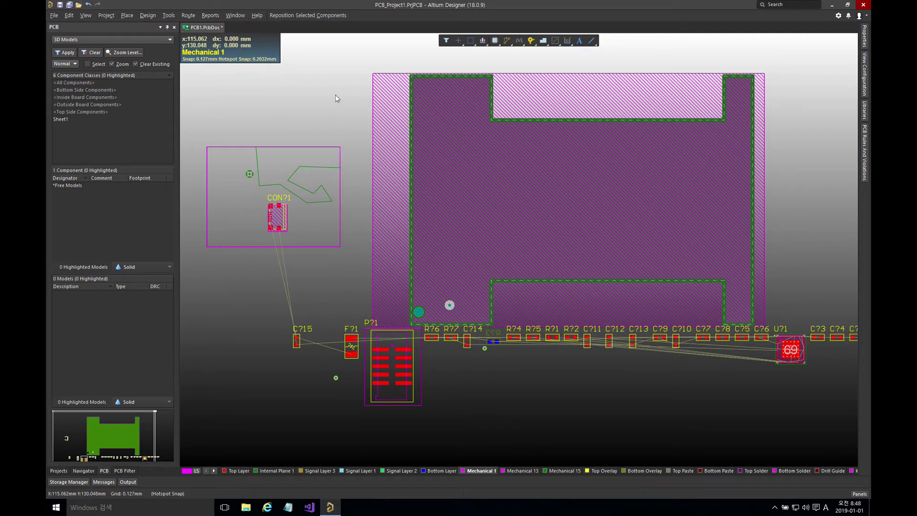
click(143, 15)
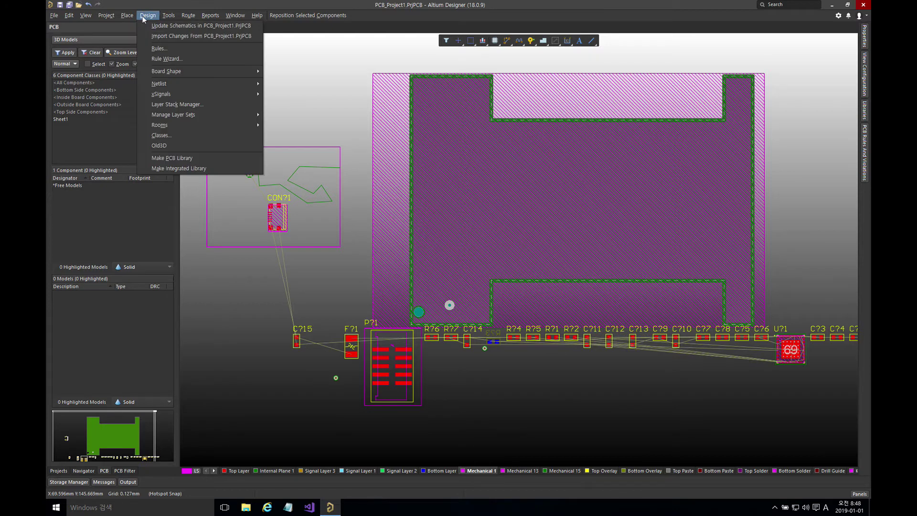
mouse_move(215, 71)
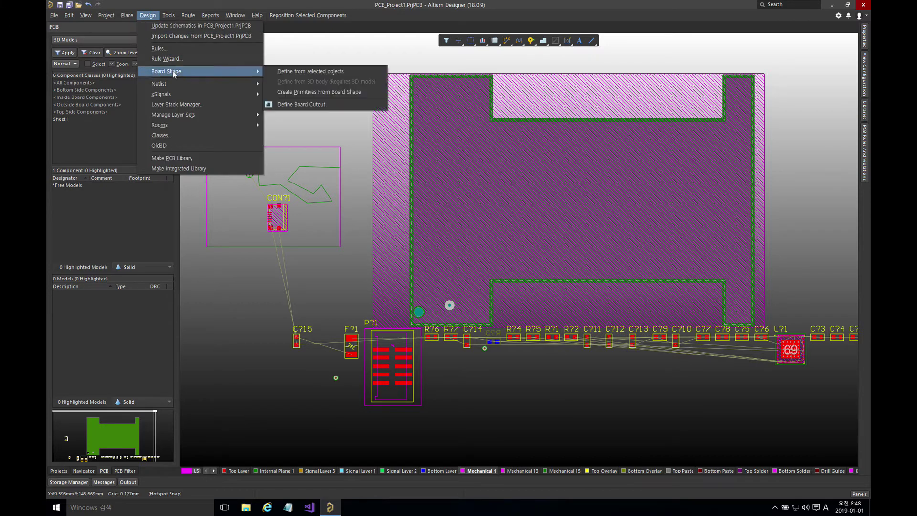
click(326, 92)
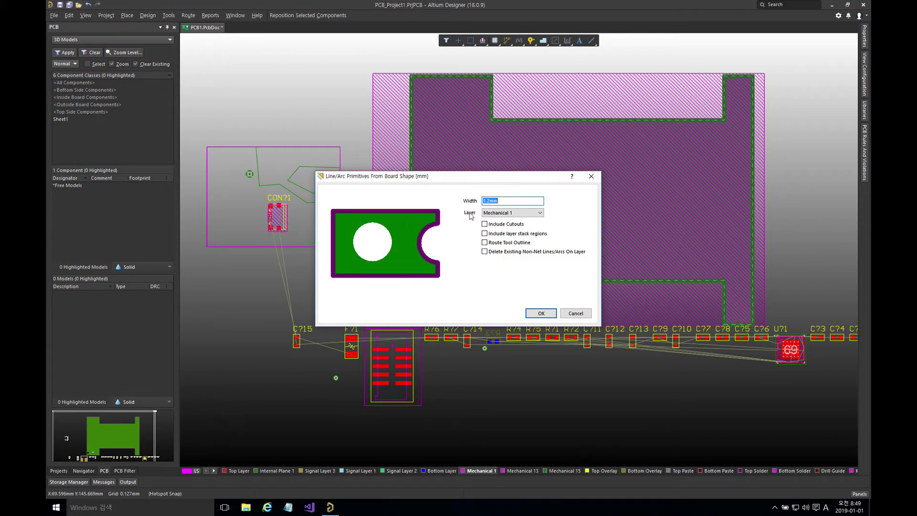
click(495, 214)
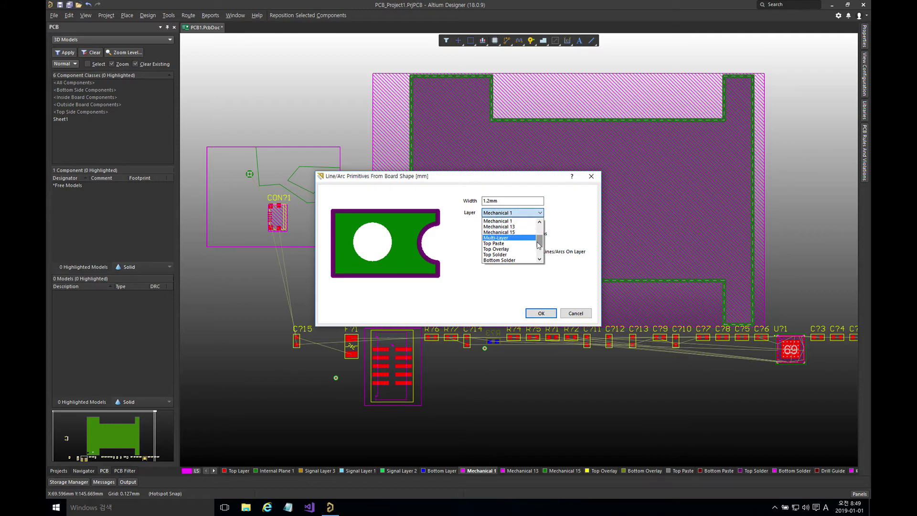
drag(539, 237, 540, 249)
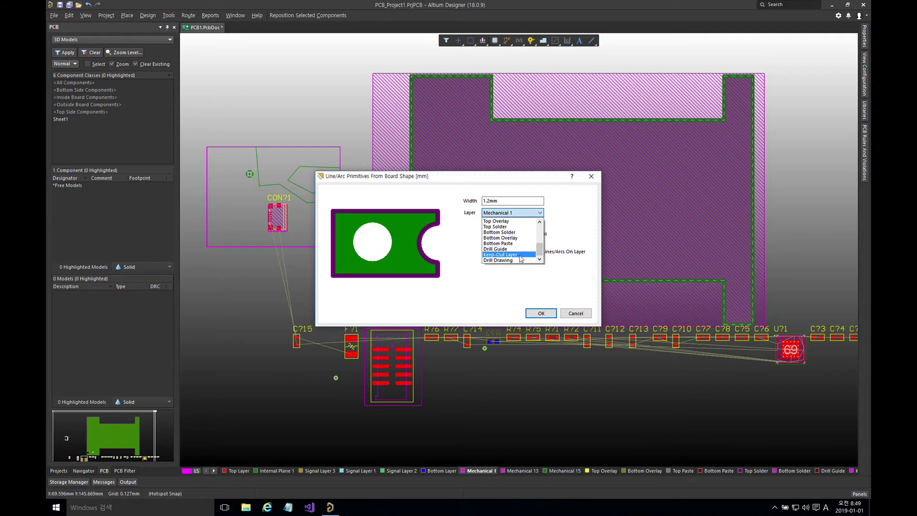
click(520, 255)
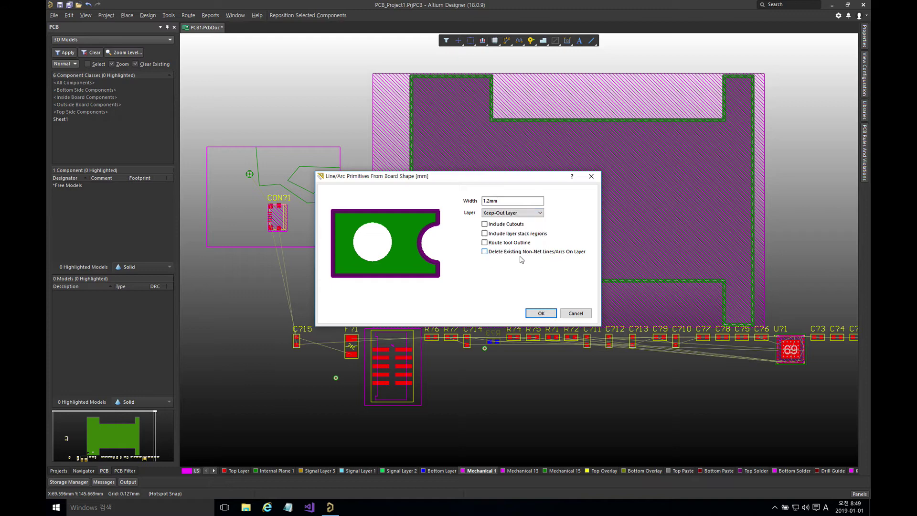
click(540, 314)
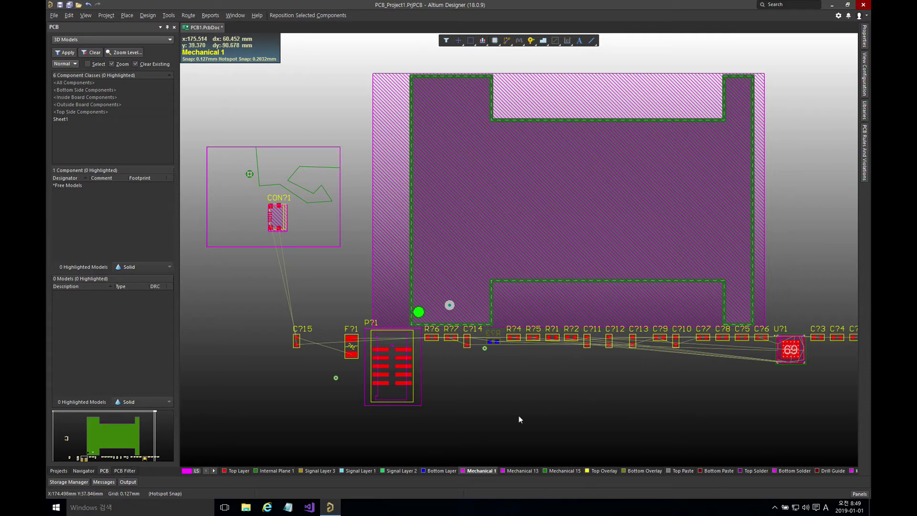
Make the Keep-Out Layer active and display it in single-layer mode to check the new outline
click(856, 472)
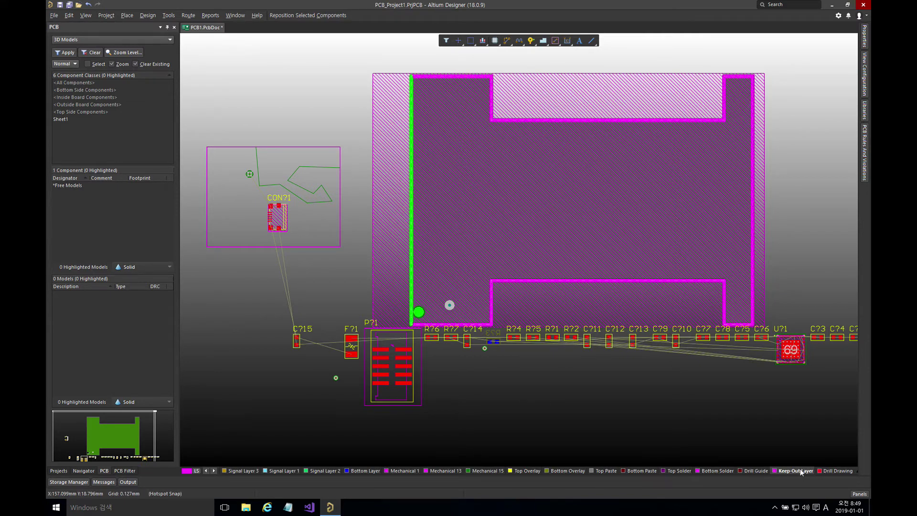
click(699, 406)
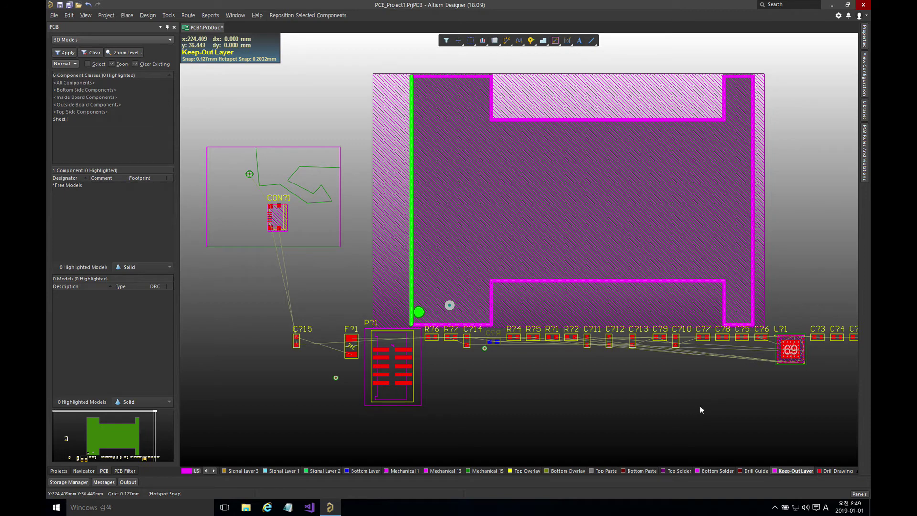
key(shift+s)
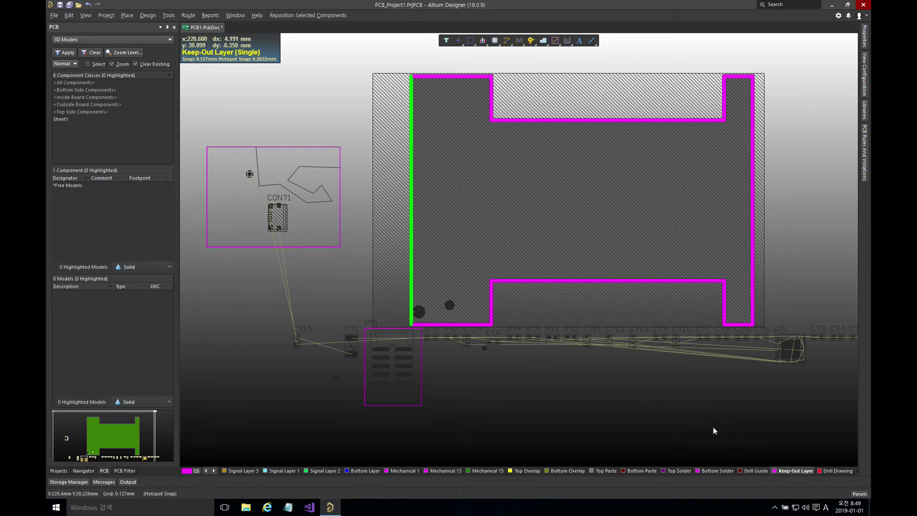
Return to the 3D view, expand U3 [Free-3D STEP] among the free 3D models and unhide its U3 part
key(3)
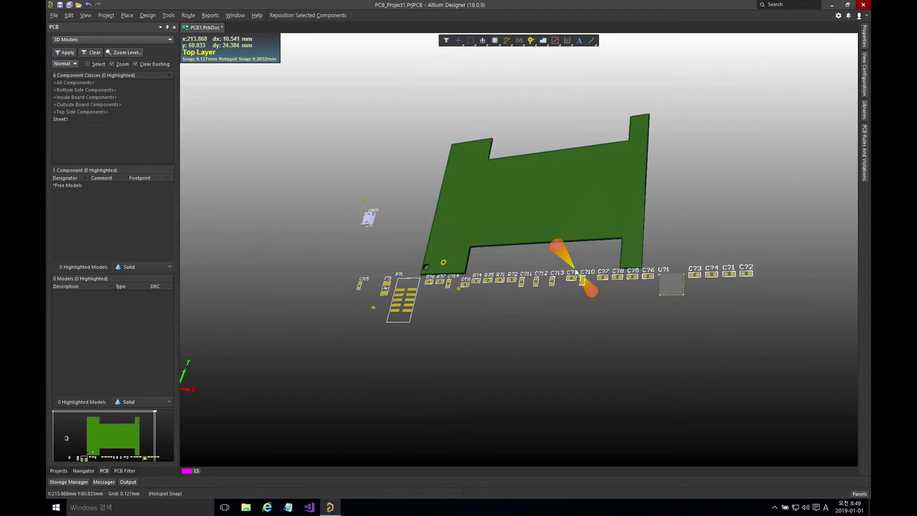
shift+right_drag(538, 220, 519, 245)
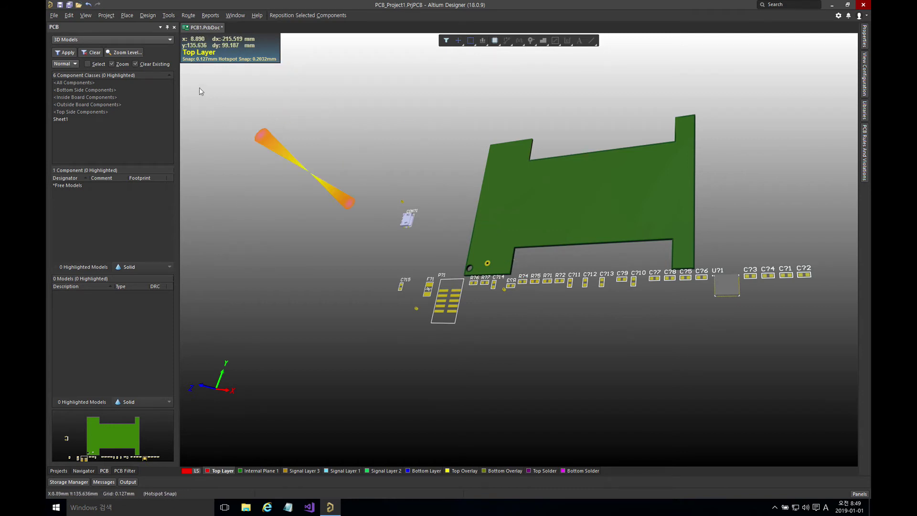
click(62, 28)
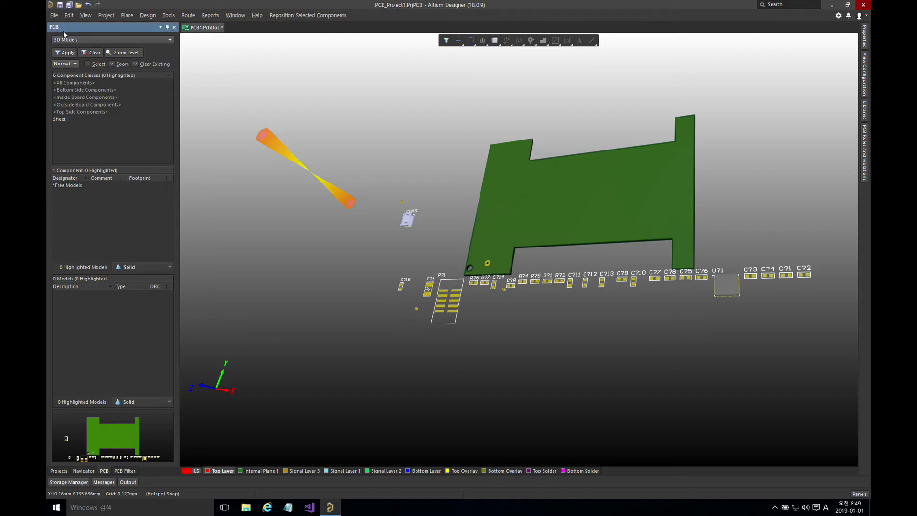
click(69, 40)
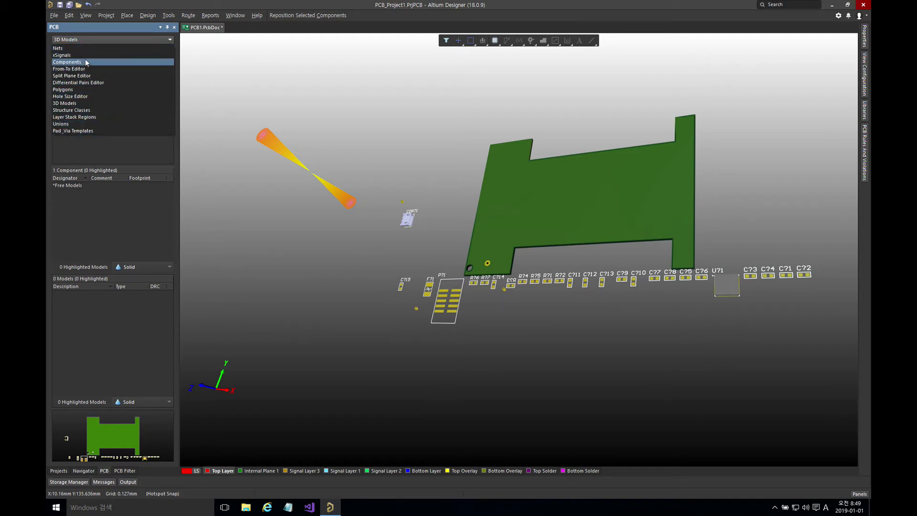
click(66, 103)
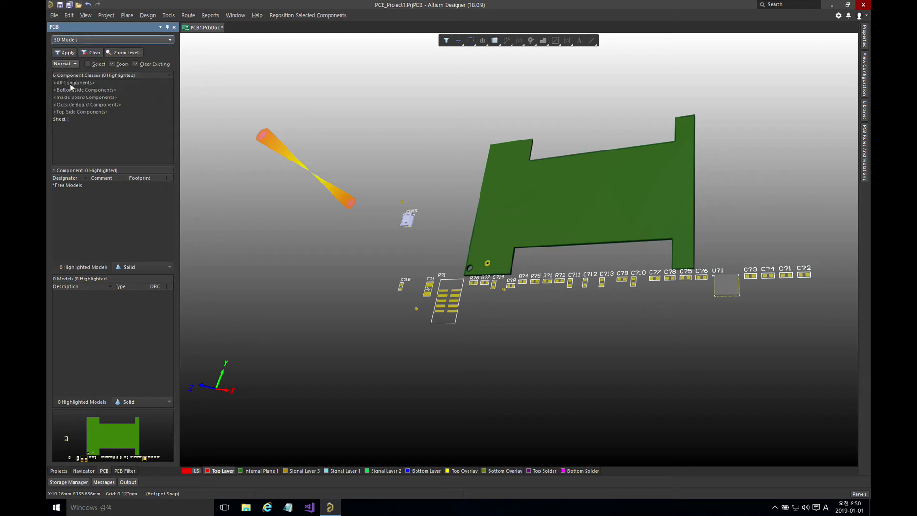
click(73, 185)
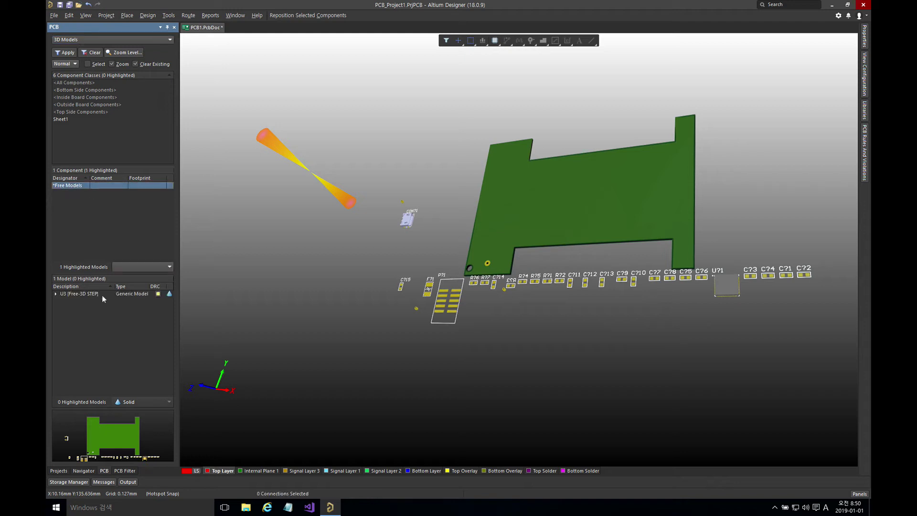
click(71, 293)
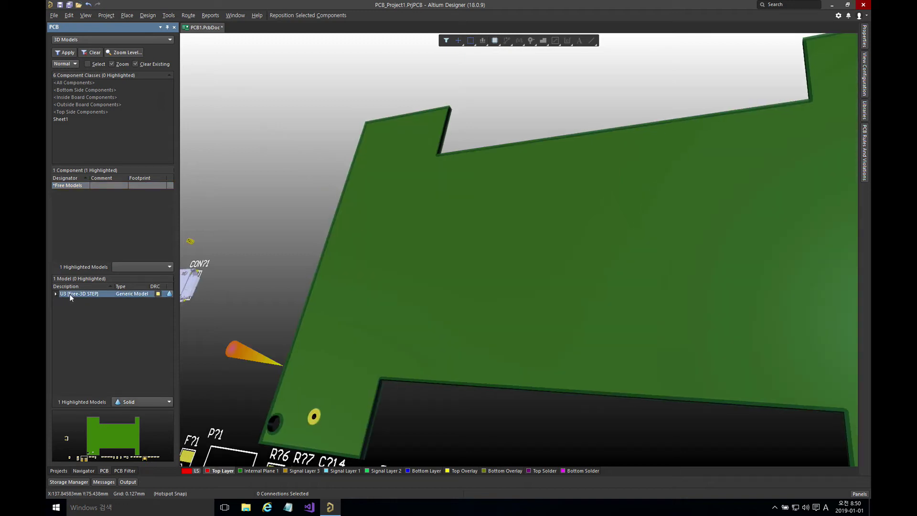
click(56, 293)
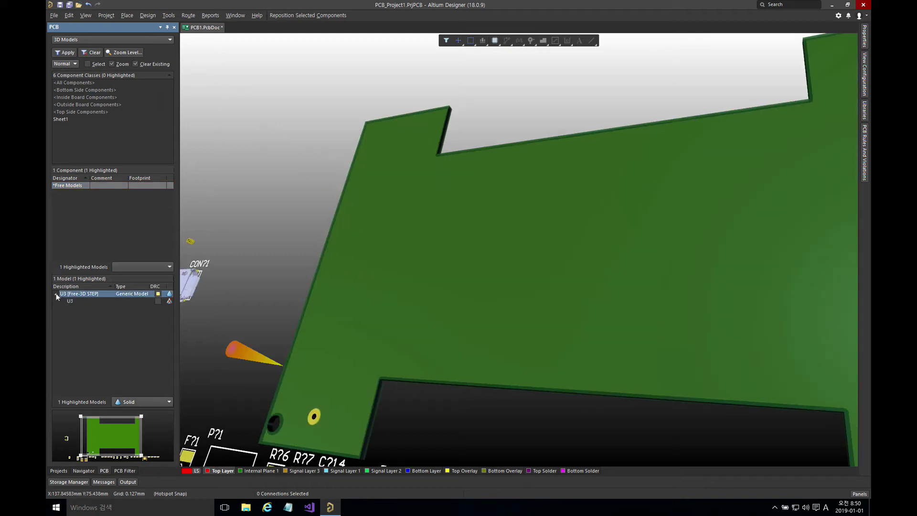
click(168, 301)
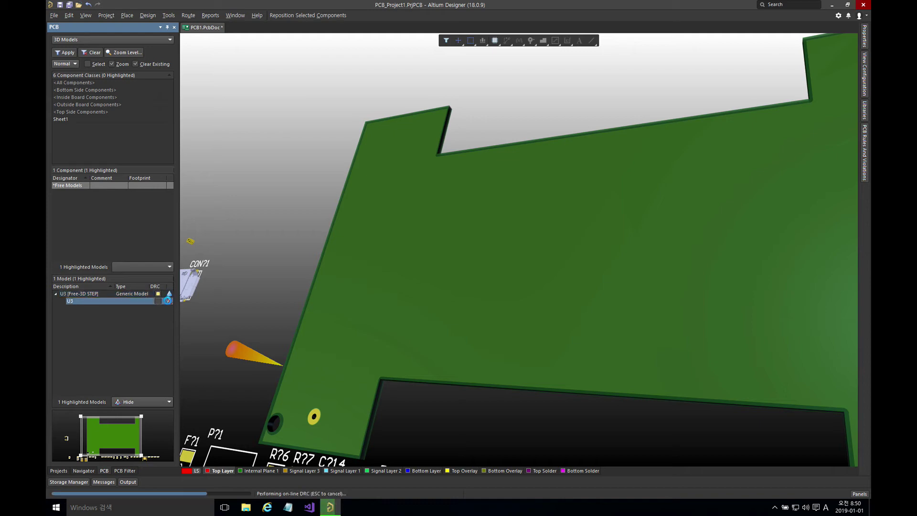
drag(279, 277, 446, 283)
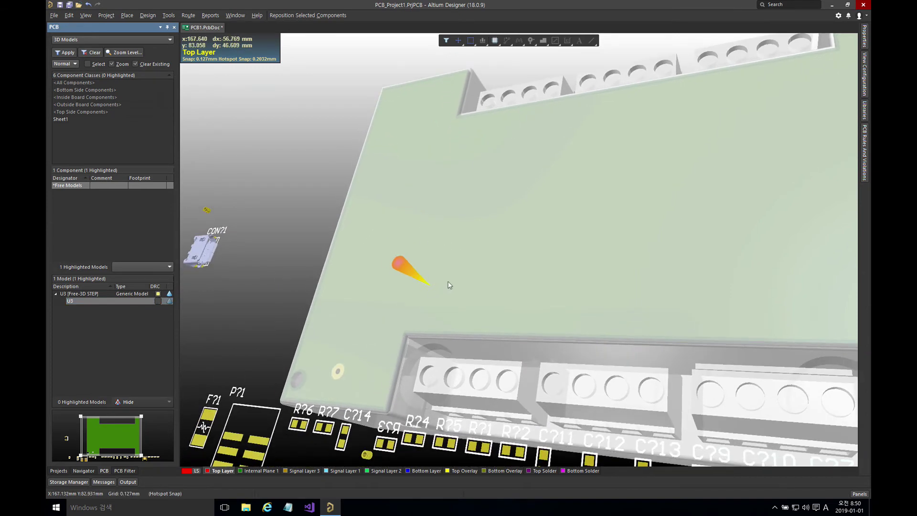
shift+right_drag(471, 262, 545, 212)
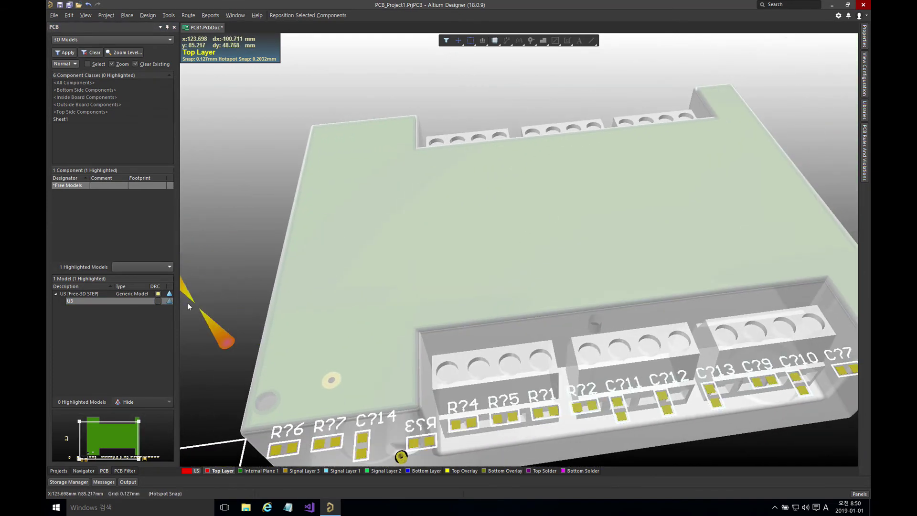
Cycle the U3 part's display through 75%, 50% and 25% opacity to solid
click(169, 301)
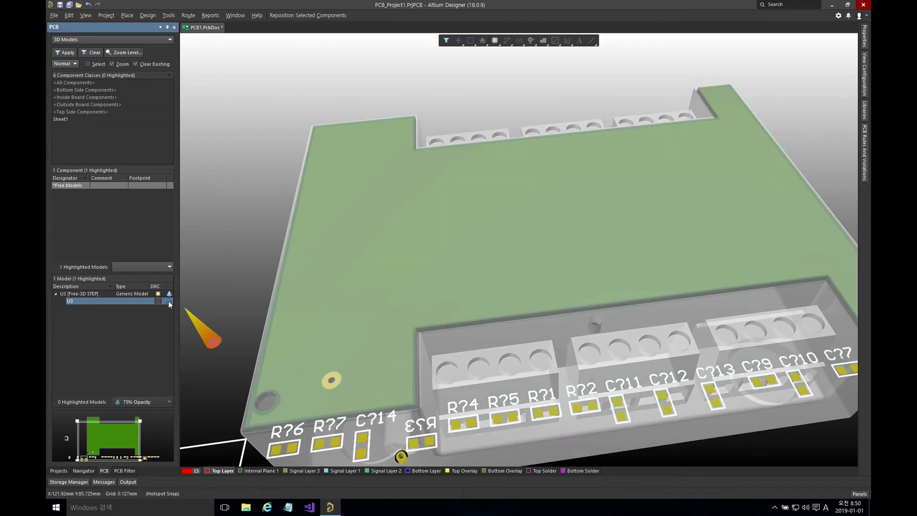
click(168, 301)
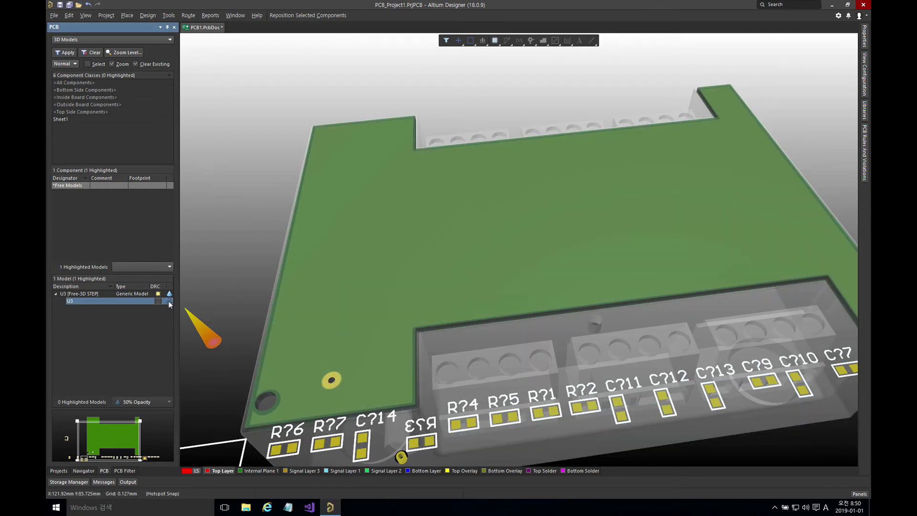
right_click(170, 304)
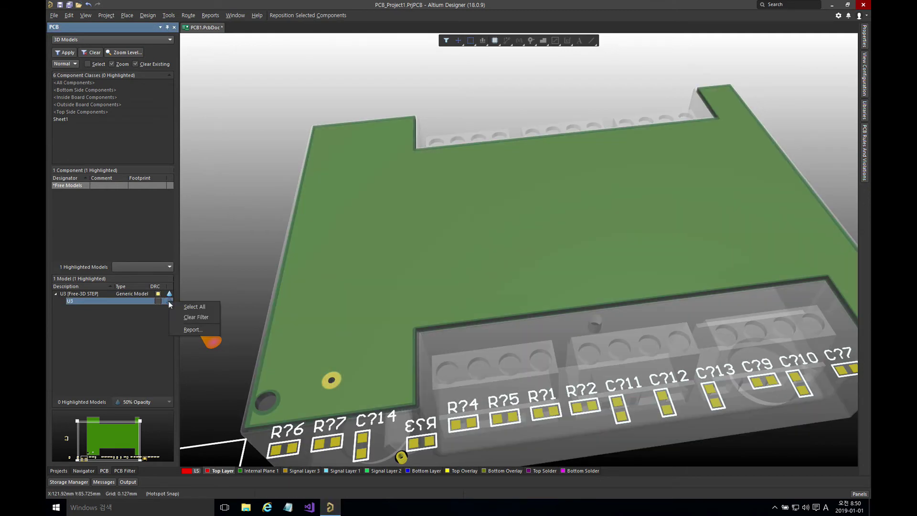
click(160, 301)
click(168, 301)
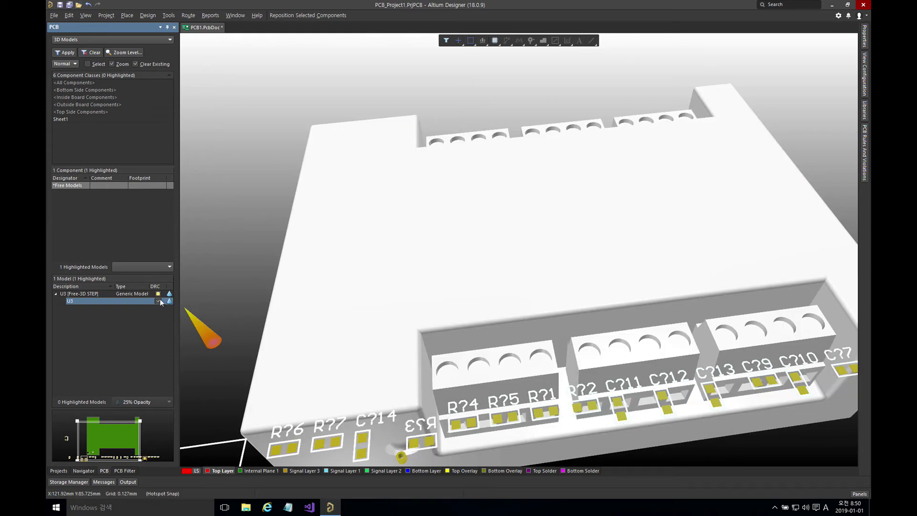
click(159, 301)
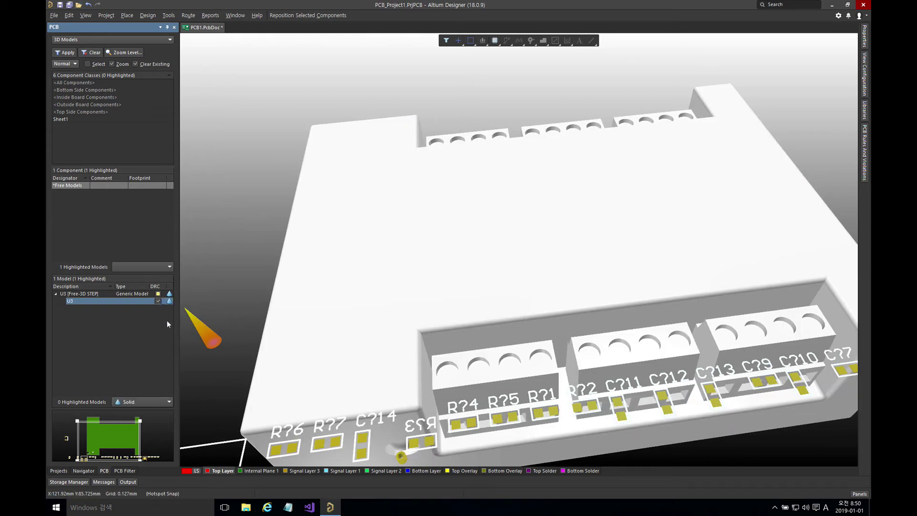
Set the U3 part's display to 50% opacity
click(137, 403)
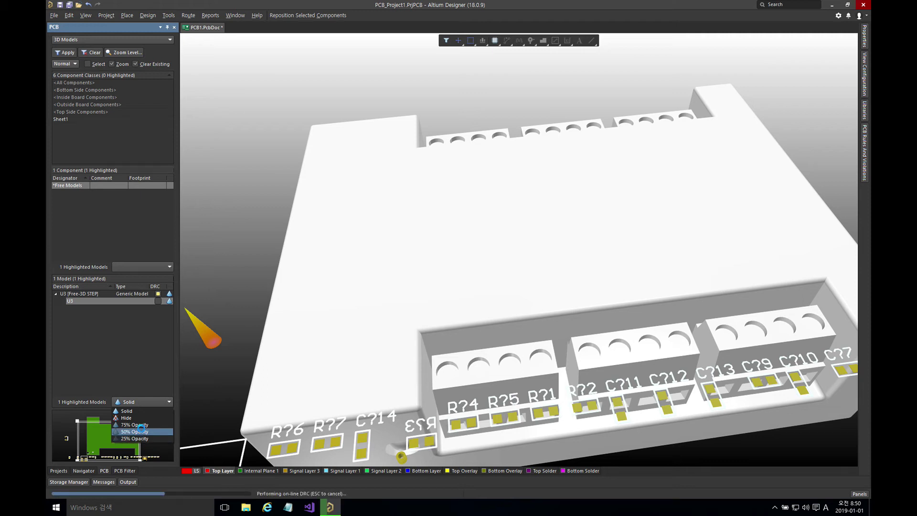
click(140, 431)
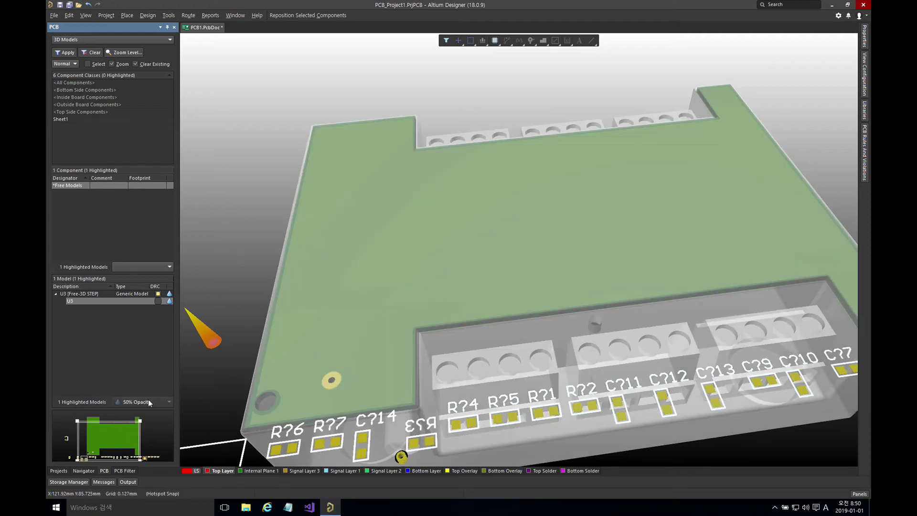
click(158, 301)
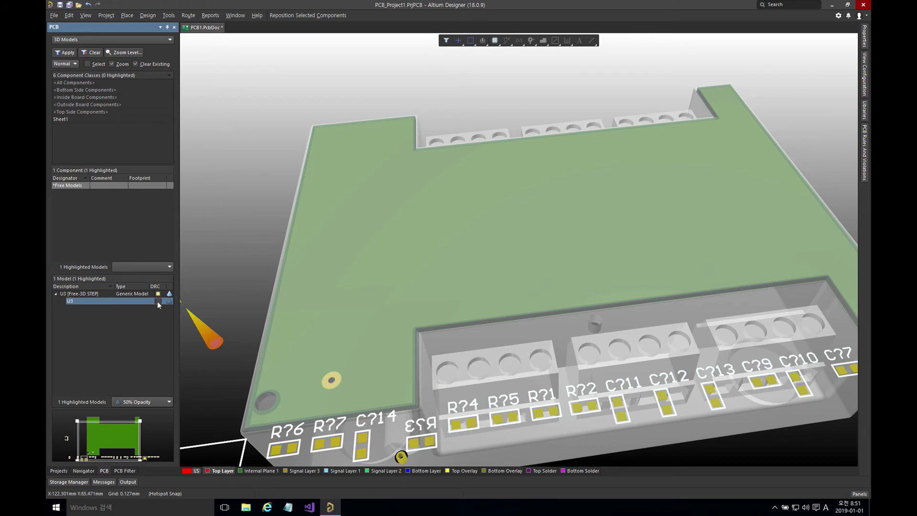
Orbit the 3D view to examine how the board fits in the translucent U3 housing
right_drag(568, 265, 608, 289)
mouse_move(550, 279)
right_down()
mouse_move(530, 267)
mouse_move(573, 274)
mouse_move(547, 265)
right_up()
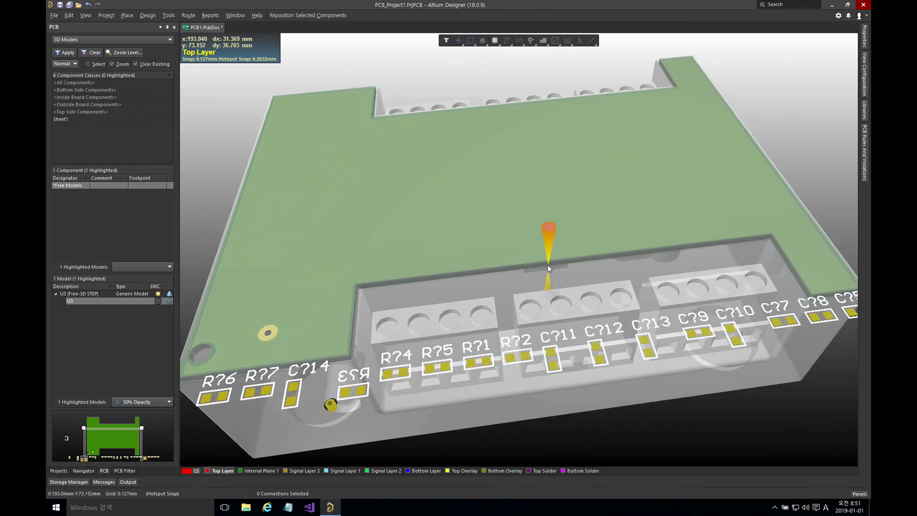
click(531, 235)
right_click(531, 236)
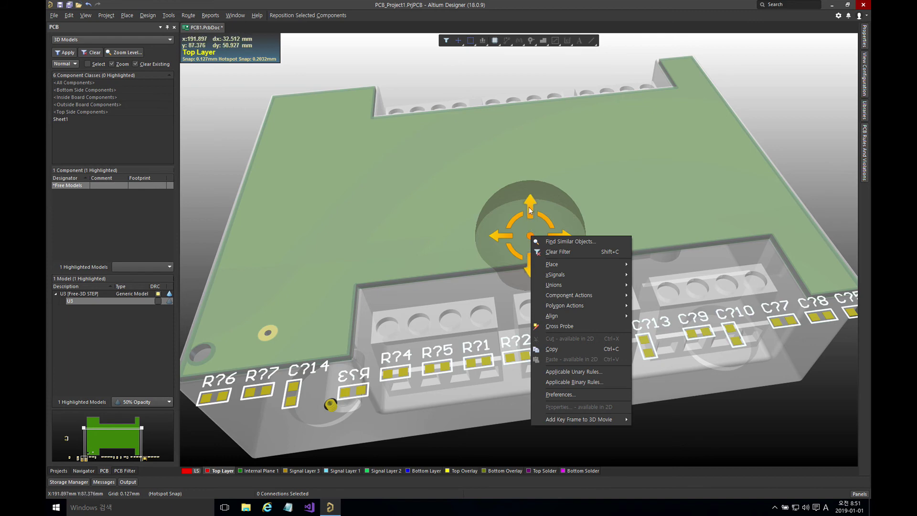
key(Escape)
mouse_move(529, 204)
shift+right_down()
mouse_move(528, 195)
mouse_move(528, 238)
mouse_move(528, 202)
shift+right_up()
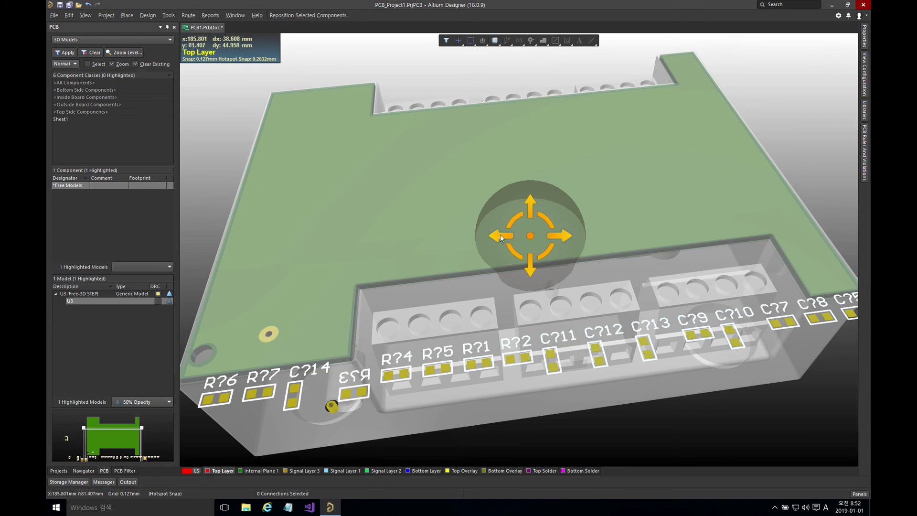
Examine the board's cutout edge against the terminal openings of the translucent U3 housing from oblique angles and close up in 3D
mouse_move(503, 238)
shift+right_down()
mouse_move(468, 237)
mouse_move(549, 235)
mouse_move(492, 235)
mouse_move(509, 236)
shift+right_up()
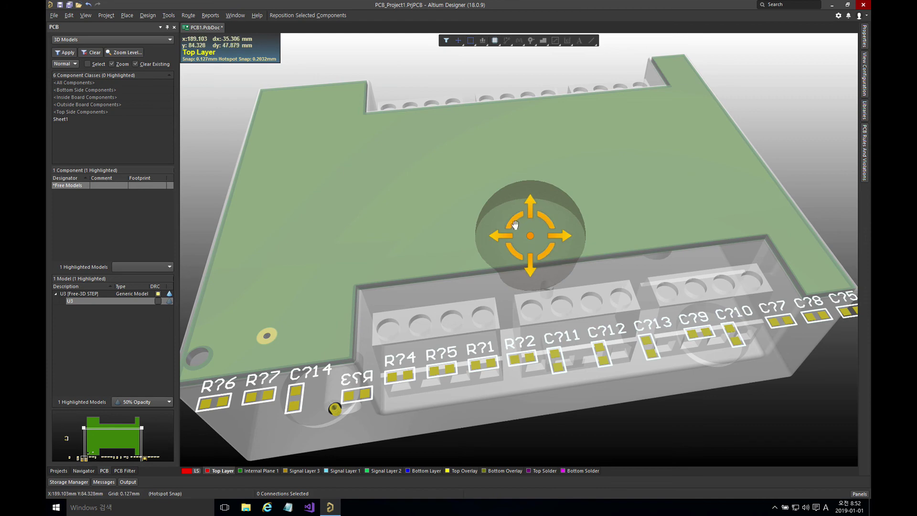
shift+right_drag(515, 225, 518, 219)
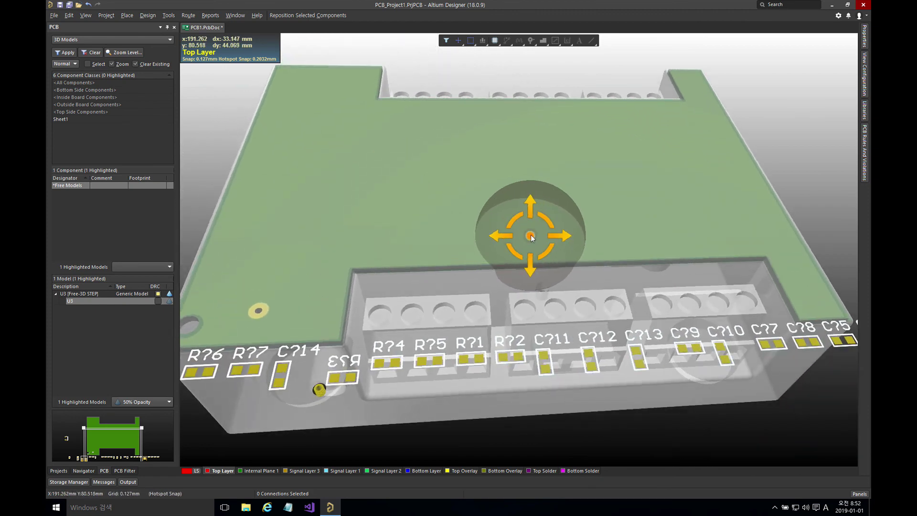
mouse_move(530, 239)
shift+right_down()
mouse_move(579, 221)
mouse_move(589, 253)
mouse_move(515, 254)
mouse_move(462, 231)
mouse_move(475, 199)
mouse_move(532, 241)
mouse_move(545, 234)
mouse_move(521, 237)
shift+right_up()
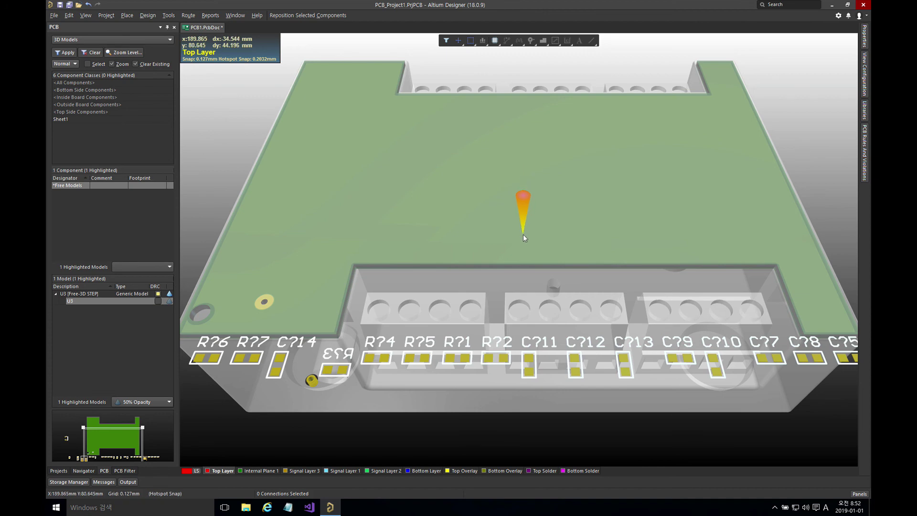
key(shift+e)
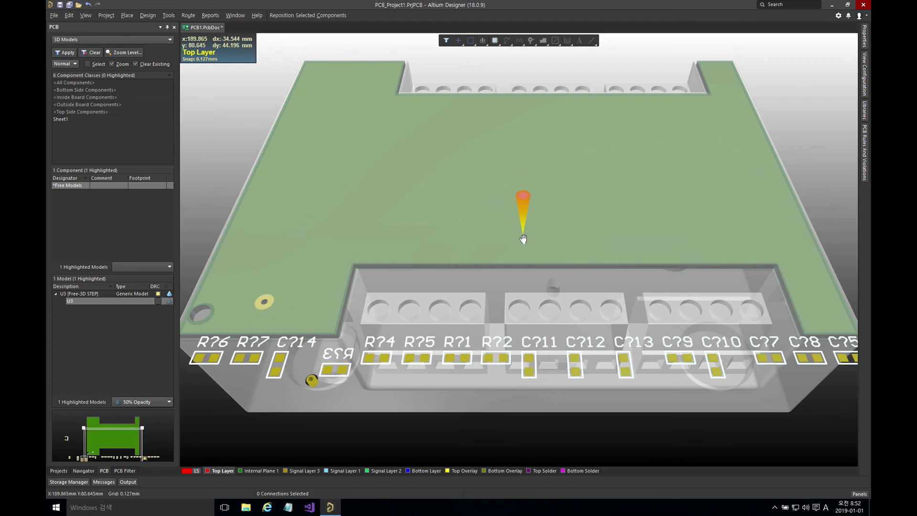
ctrl+scroll(523, 238, up, 5)
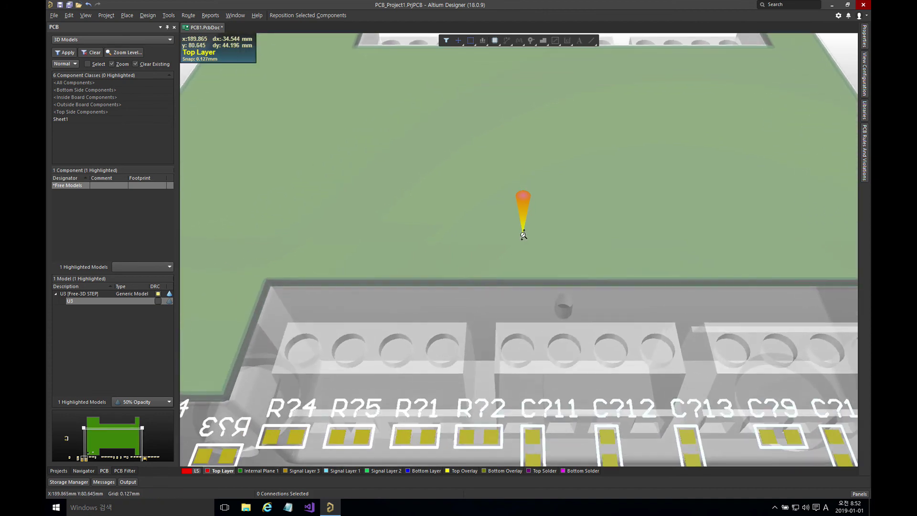
ctrl+scroll(524, 235, down, 5)
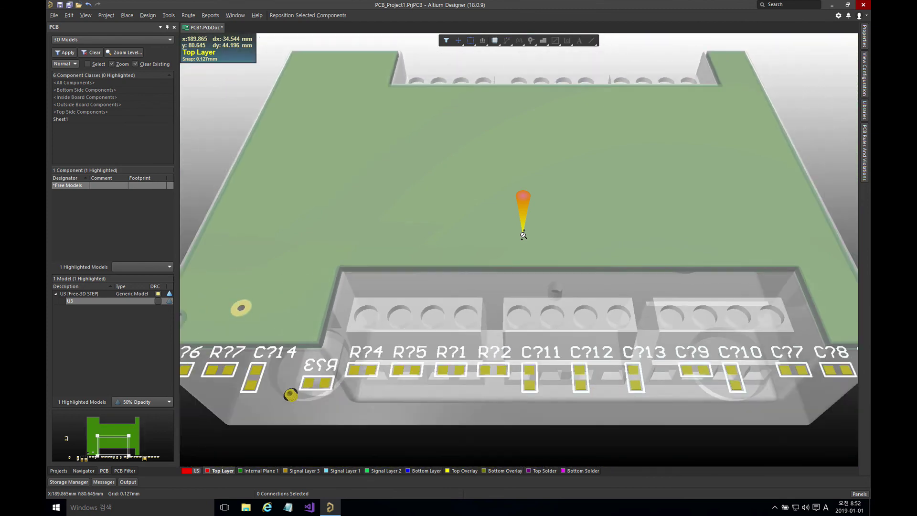
ctrl+scroll(524, 235, down, 4)
Flip the board view to inspect the U3 housing from underneath, and flip it back to the top side
key(ctrl+f)
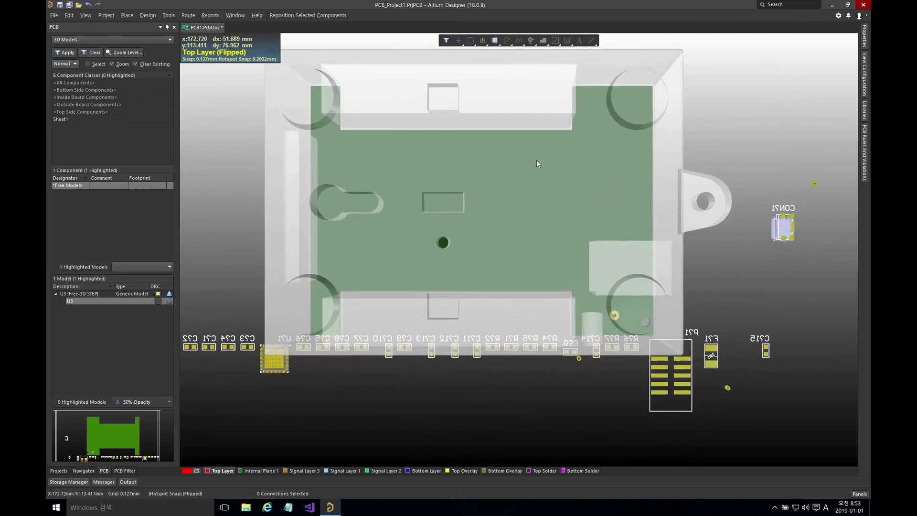
right_click(537, 160)
key(ctrl+f)
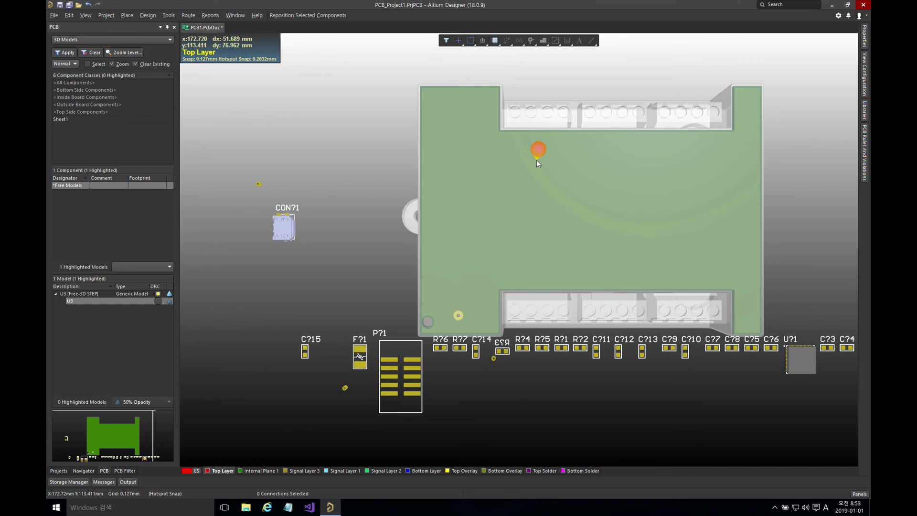
Tilt the 3D view to check the board in the housing from the side, and reset it to a straight top-down orientation
key(shift)
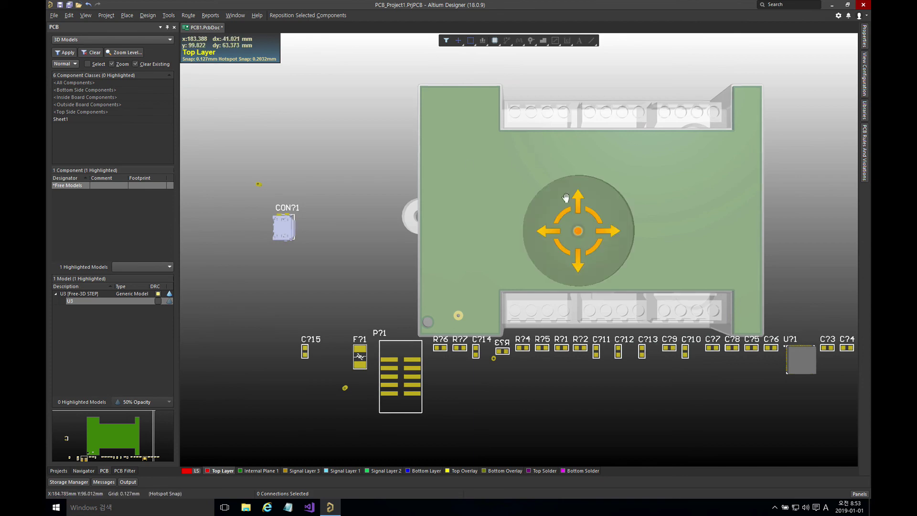
shift+right_drag(566, 197, 483, 79)
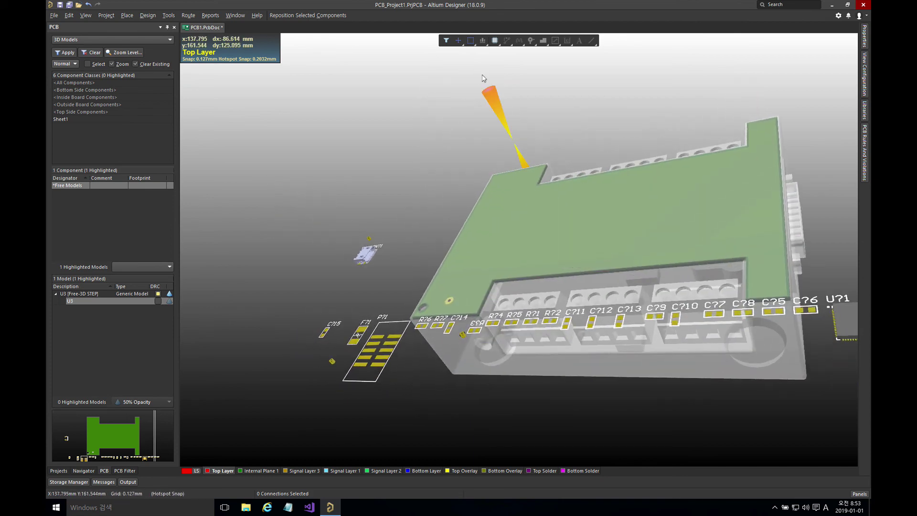
key(0)
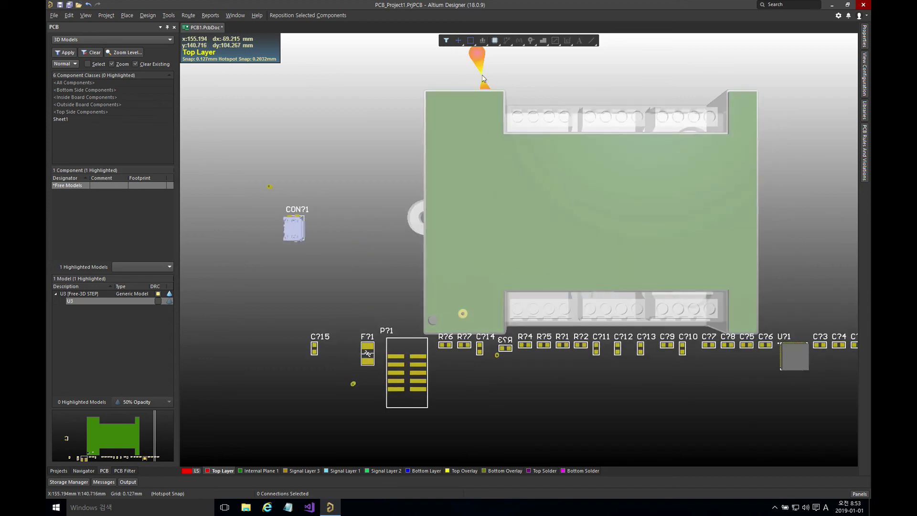
right_drag(612, 233, 581, 235)
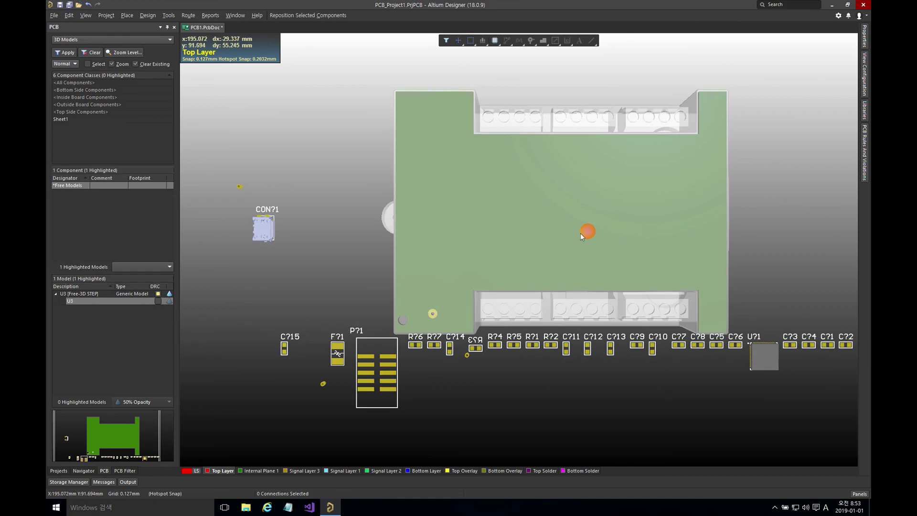